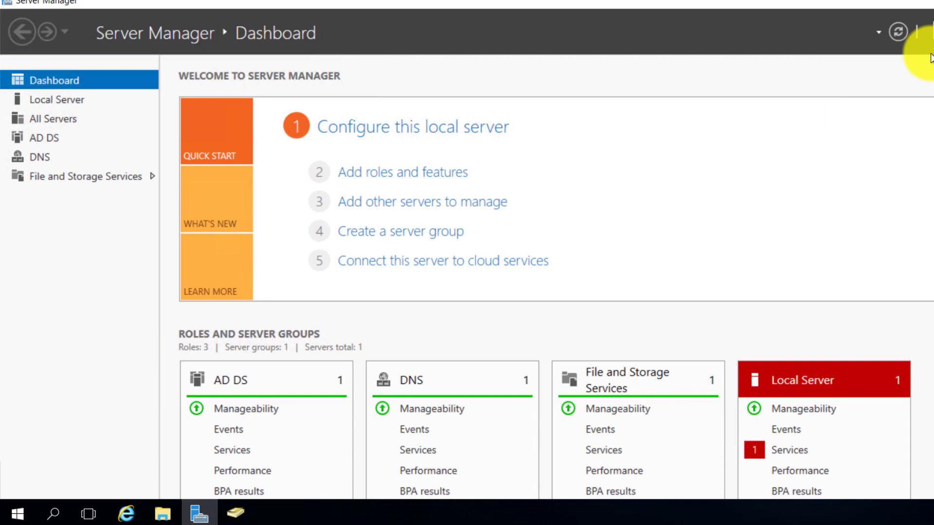
Install the Network Policy and Access Services role with its management tools on DC1.Adatum.com
{"action": "left_click", "coordinate": [462, 468]}
{"action": "left_click", "coordinate": [462, 468]}
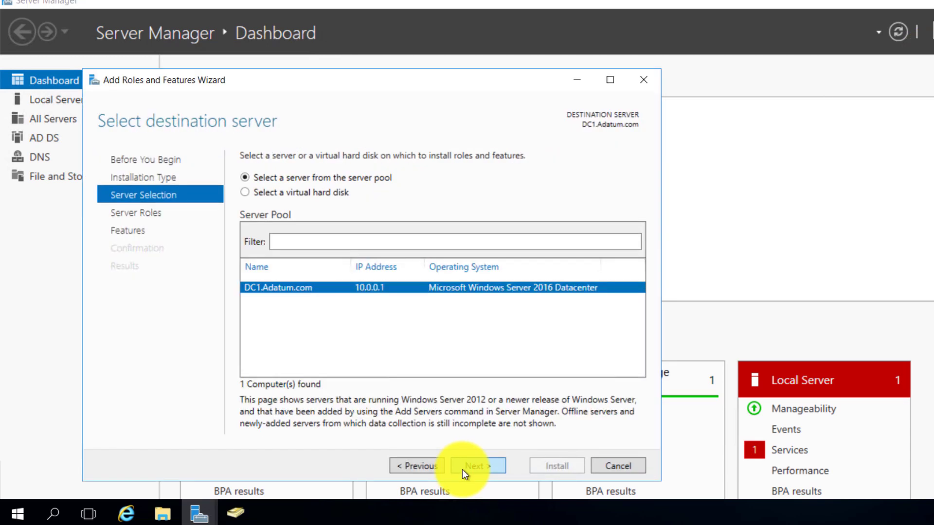
{"action": "left_click", "coordinate": [462, 468]}
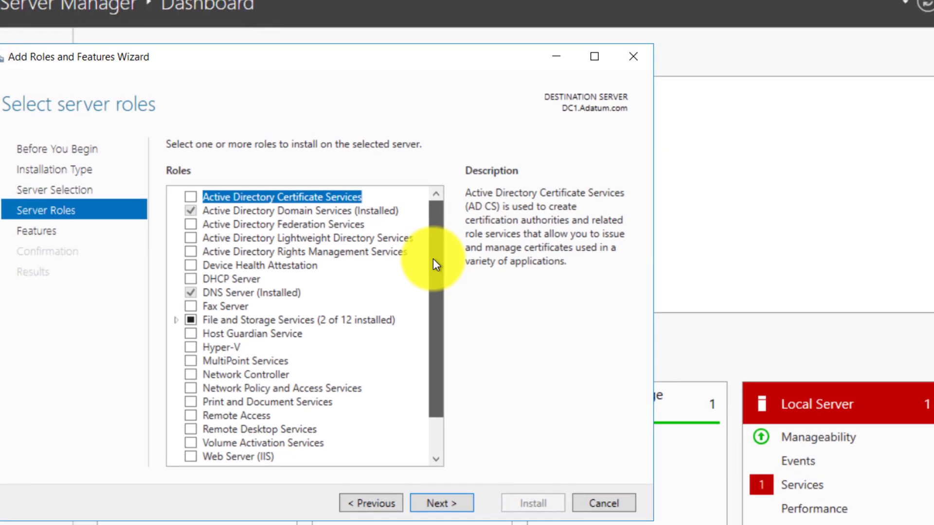
{"action": "left_click_drag", "start_coordinate": [434, 260], "coordinate": [435, 289]}
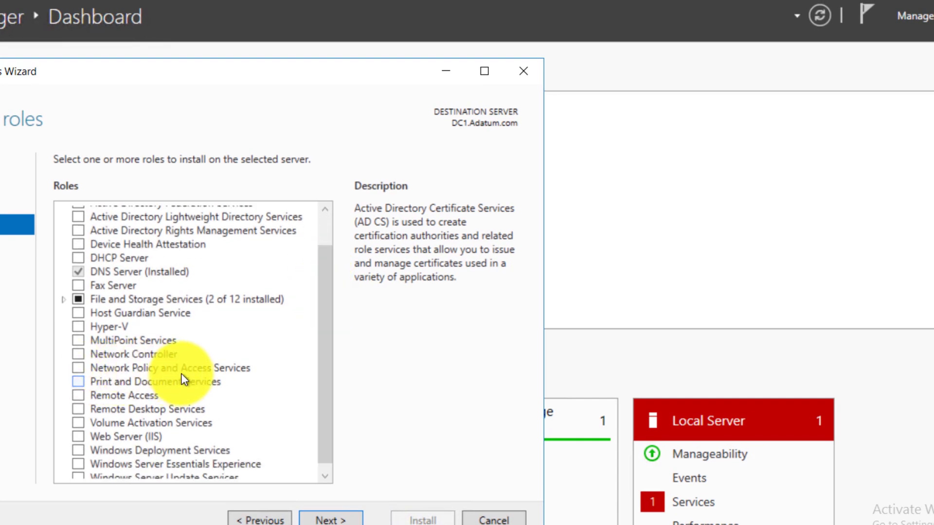
{"action": "left_click", "coordinate": [80, 369]}
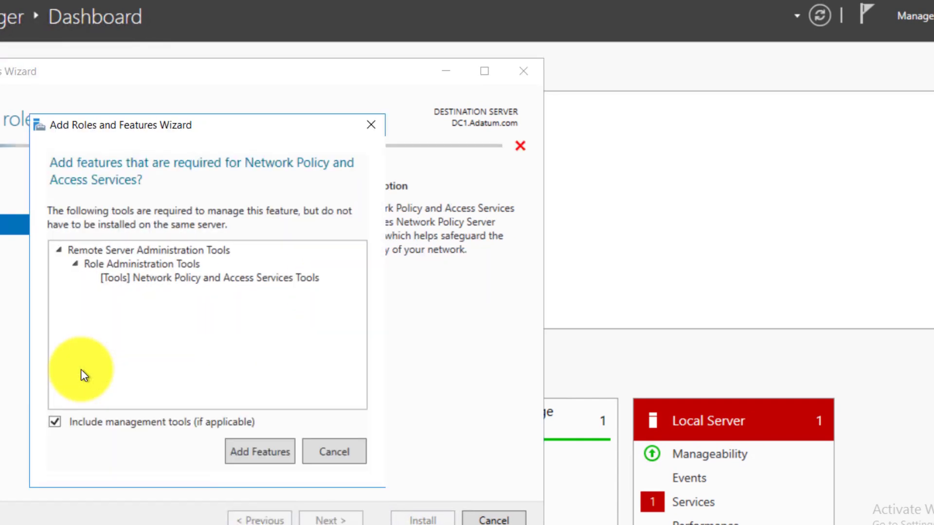
{"action": "left_click", "coordinate": [259, 450]}
{"action": "left_click", "coordinate": [351, 515]}
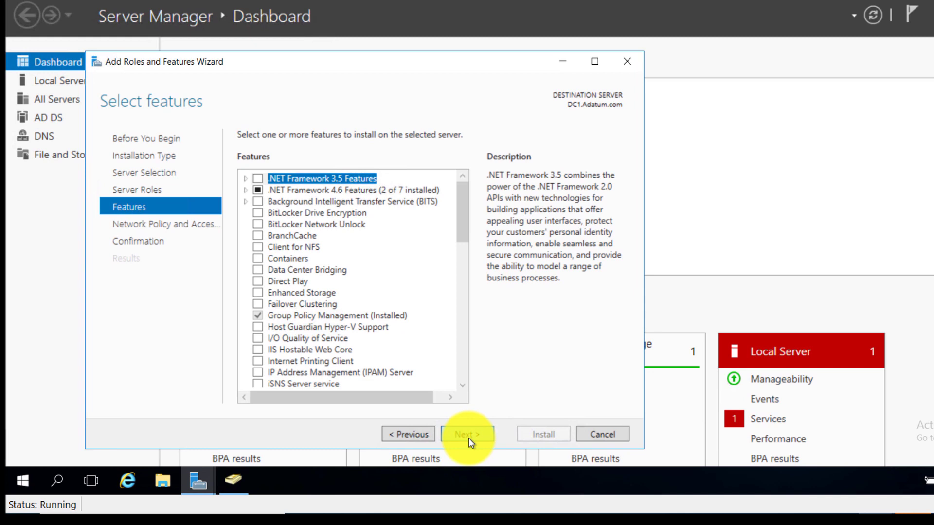
{"action": "left_click", "coordinate": [468, 434]}
{"action": "left_click", "coordinate": [468, 434]}
{"action": "left_click", "coordinate": [541, 435]}
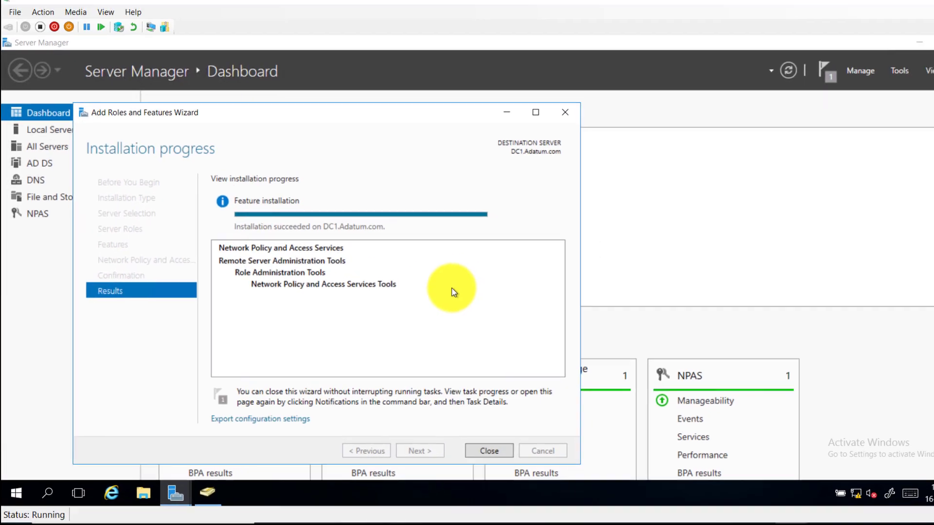
Close the installation wizard and launch the Network Policy Server console on NPS (Local)
{"action": "left_click", "coordinate": [471, 456]}
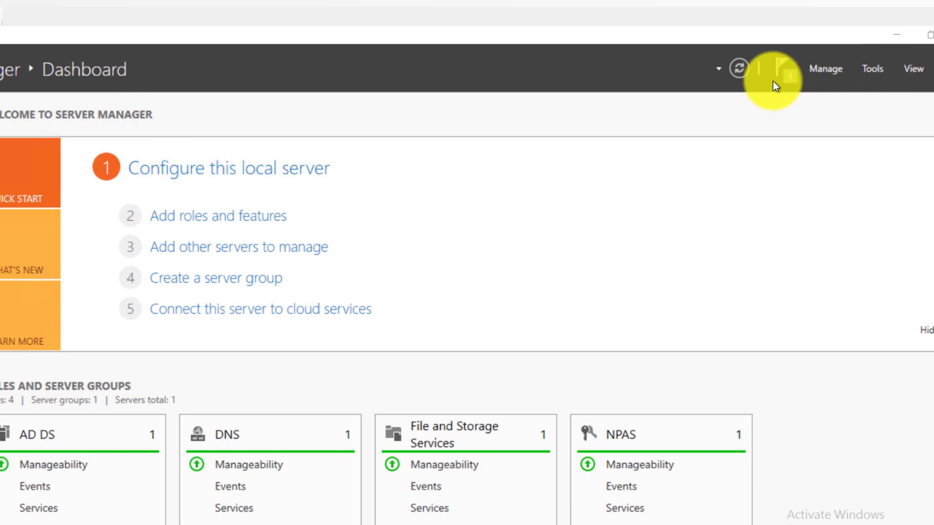
{"action": "left_click", "coordinate": [868, 69]}
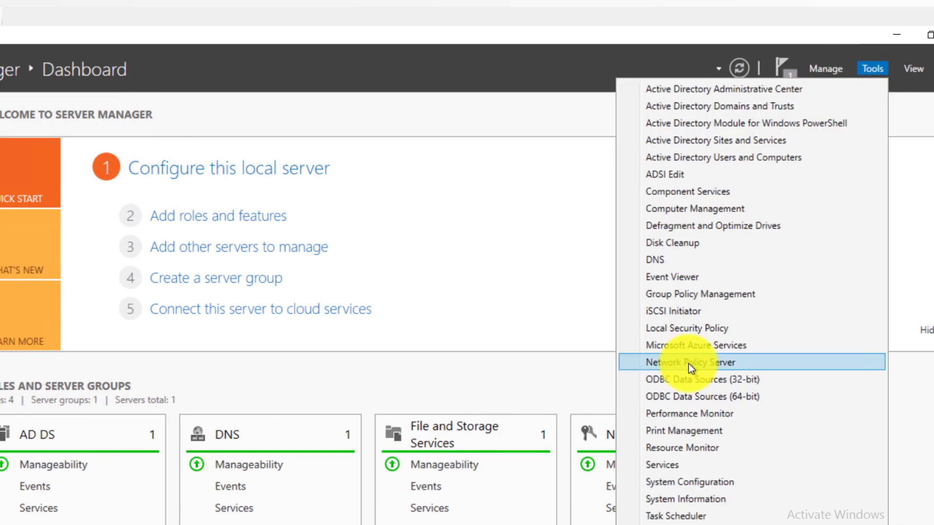
{"action": "left_click", "coordinate": [688, 362]}
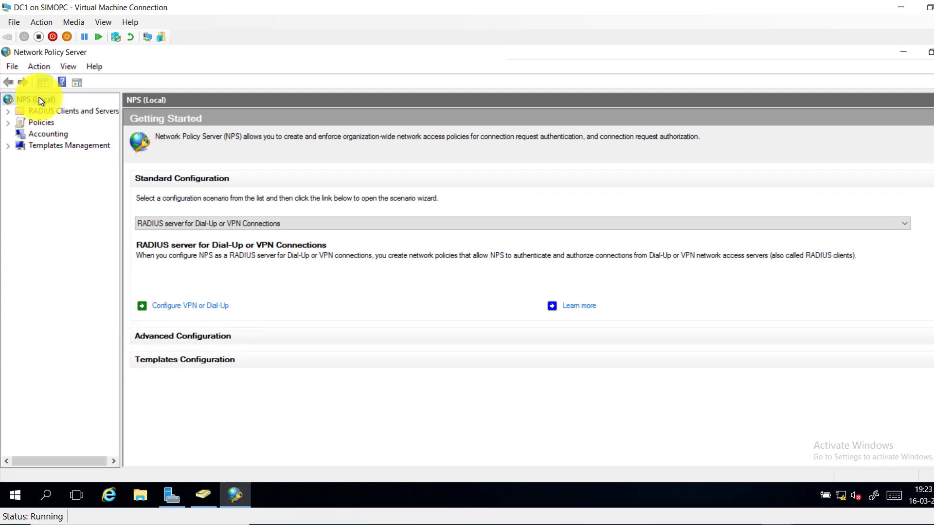
{"action": "right_click", "coordinate": [39, 101]}
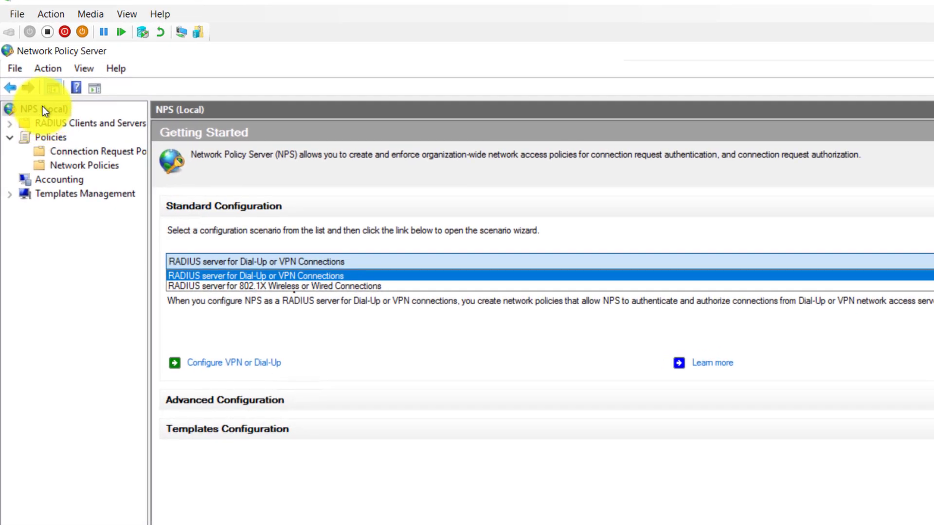
Choose the 'RADIUS server for Dial-Up or VPN Connections' scenario and start Configure VPN or Dial-Up
{"action": "left_click", "coordinate": [218, 261]}
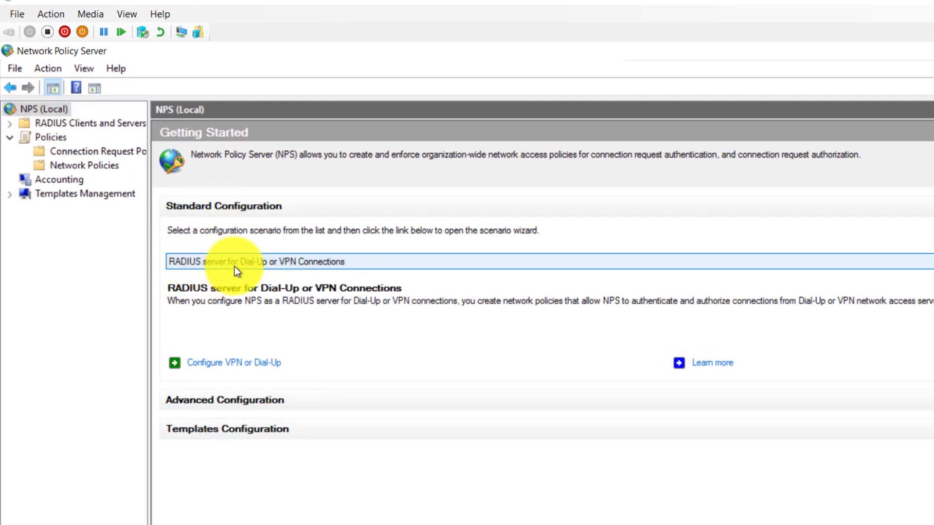
{"action": "left_click", "coordinate": [341, 264]}
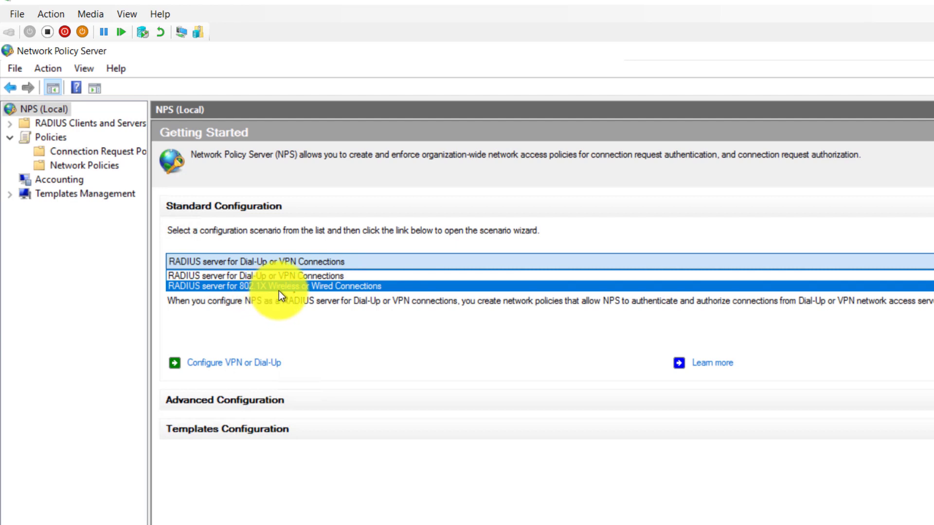
{"action": "left_click", "coordinate": [303, 269]}
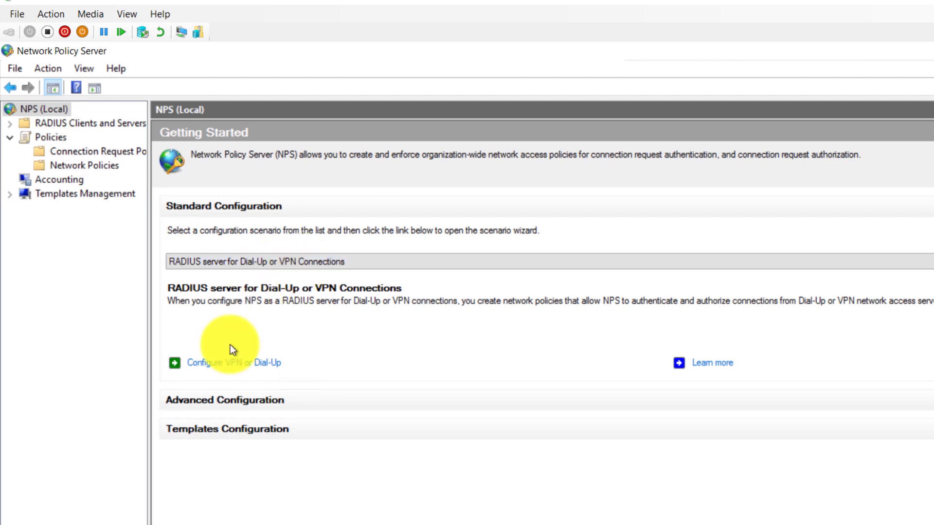
{"action": "left_click", "coordinate": [221, 369]}
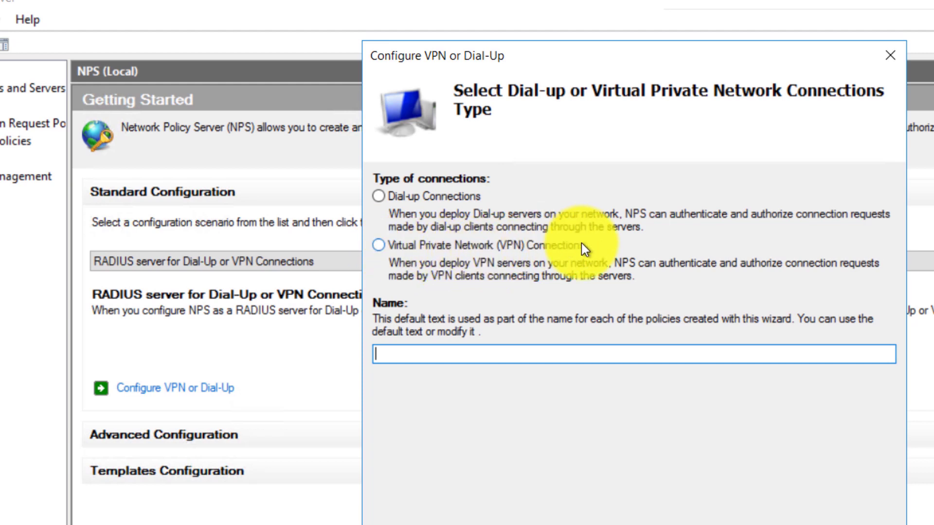
Select Virtual Private Network (VPN) Connections, name it Adatum_policy1, and continue
{"action": "left_click", "coordinate": [378, 245]}
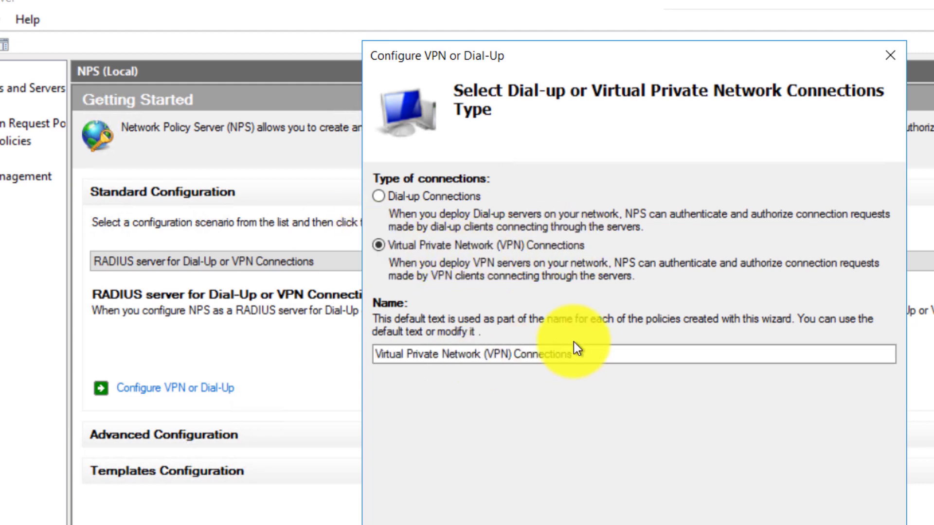
{"action": "left_click", "coordinate": [601, 355]}
{"action": "left_click_drag", "start_coordinate": [601, 355], "coordinate": [156, 338]}
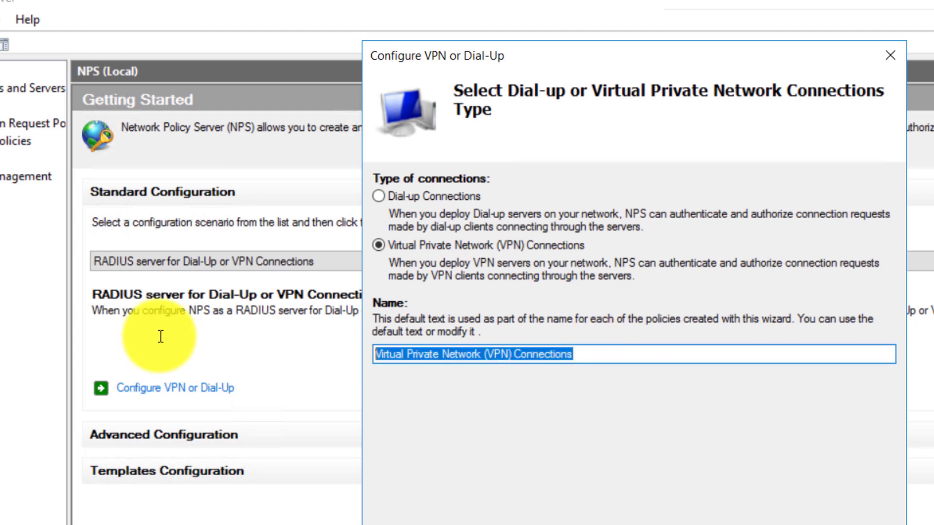
{"action": "type", "text": "Adatum_p"}
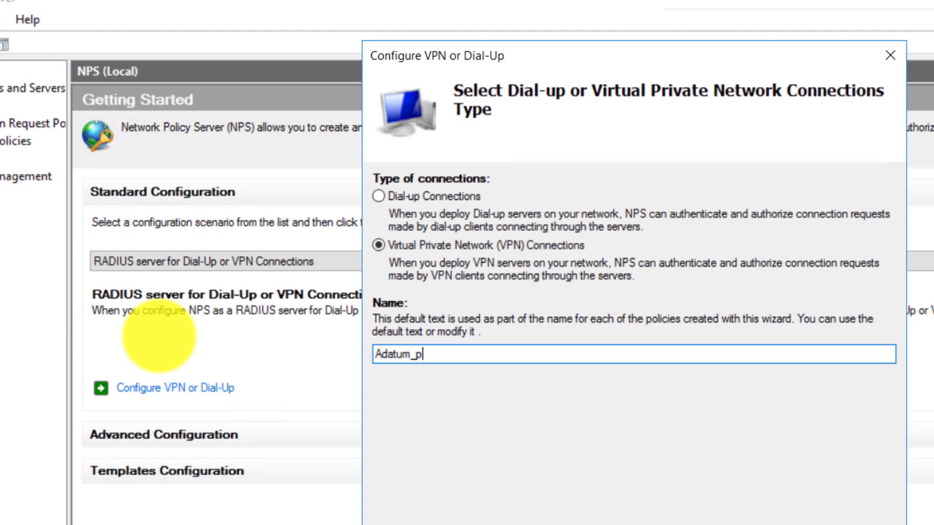
{"action": "type", "text": "olicy1"}
{"action": "key", "text": "Return"}
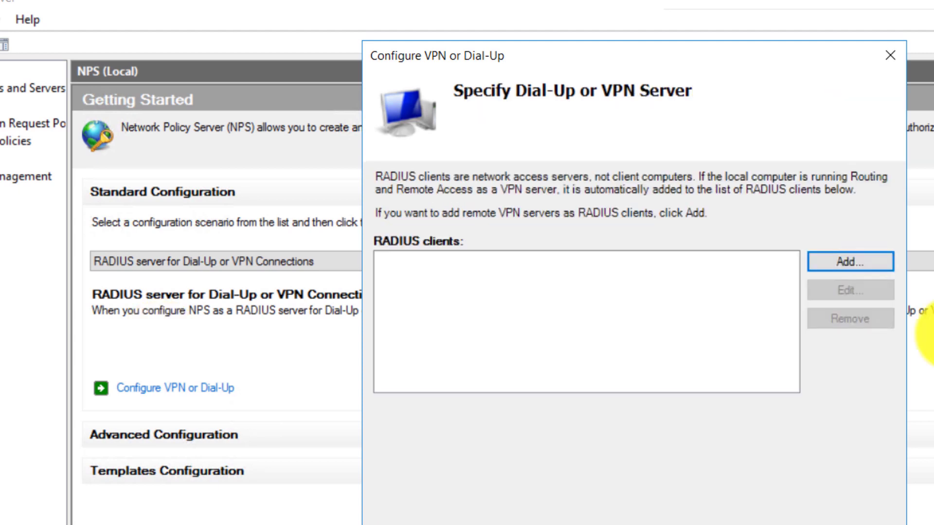
Add a new RADIUS client with friendly name VPN and address vpn, verified and resolved
{"action": "left_click", "coordinate": [830, 262]}
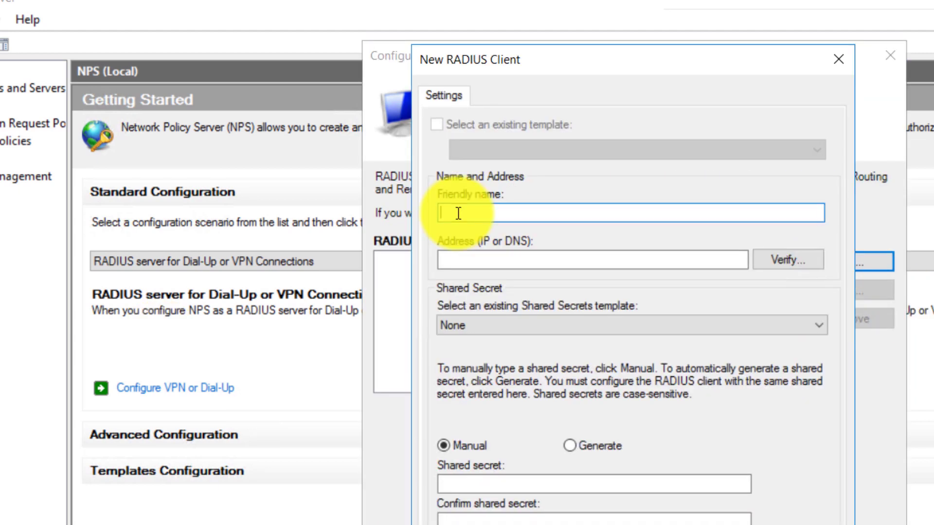
{"action": "type", "text": "VPN"}
{"action": "left_click", "coordinate": [458, 262]}
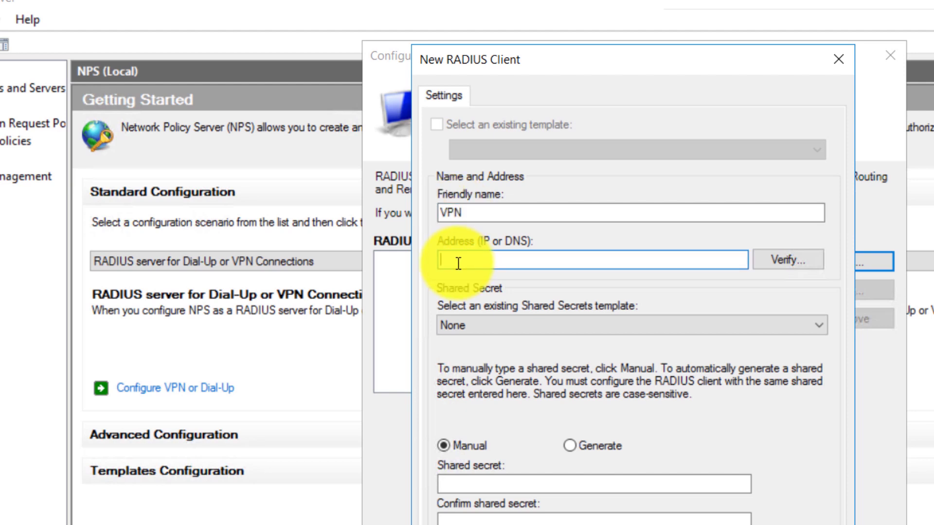
{"action": "type", "text": "vpn"}
{"action": "left_click", "coordinate": [786, 259]}
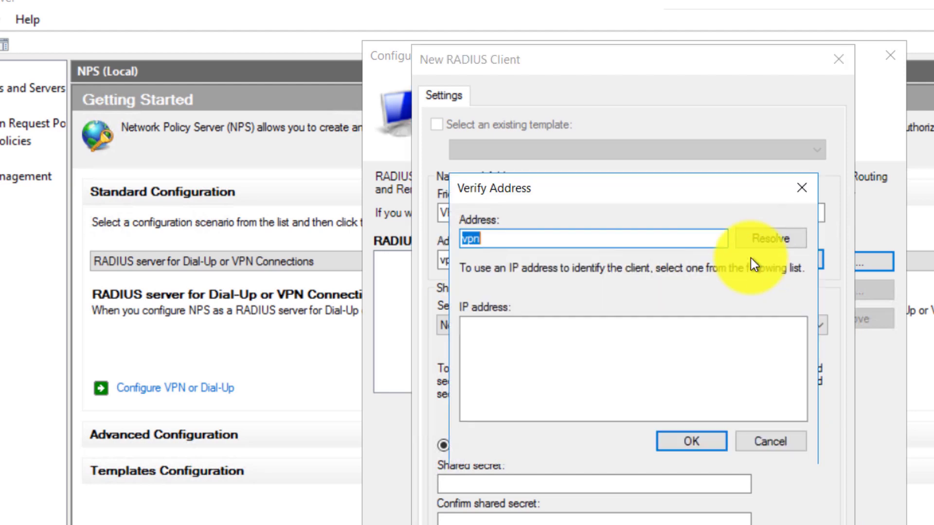
{"action": "left_click", "coordinate": [760, 238]}
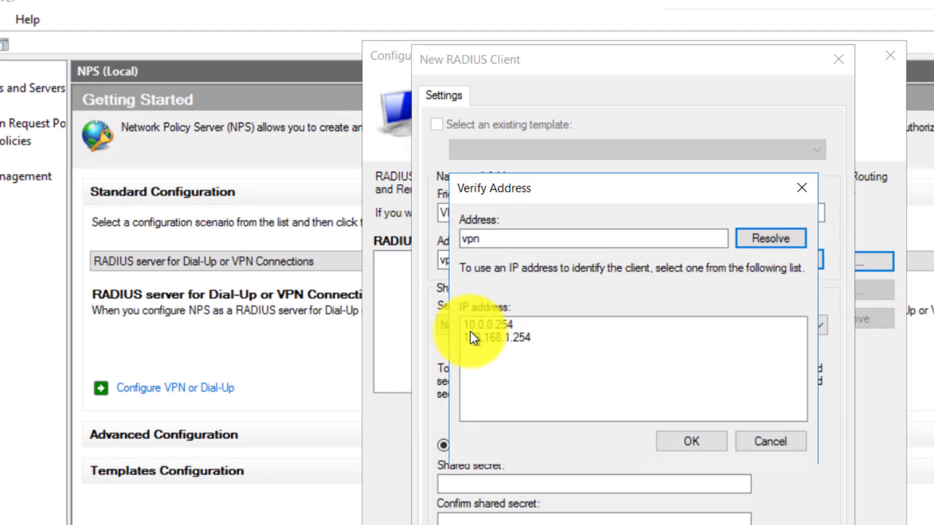
{"action": "left_click", "coordinate": [696, 442]}
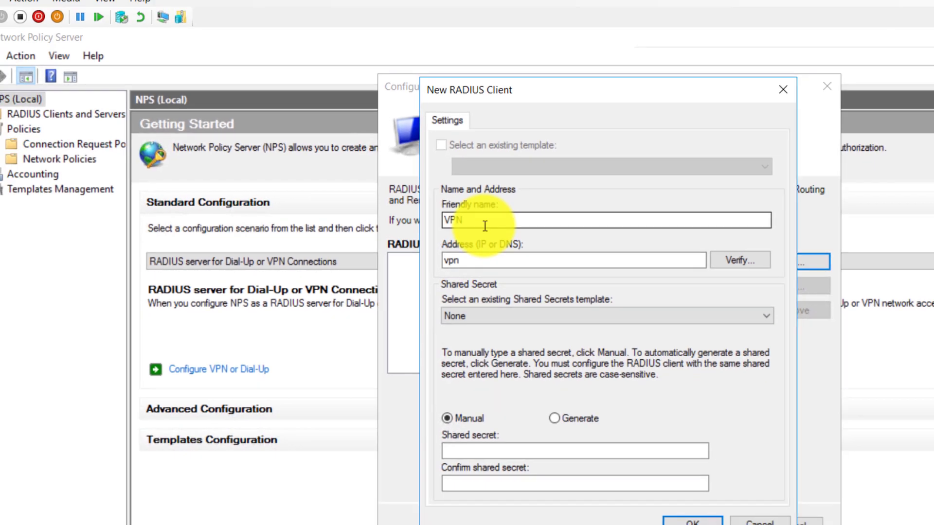
Generate a random shared secret, then switch back to manual shared secret entry
{"action": "double_click", "coordinate": [479, 224]}
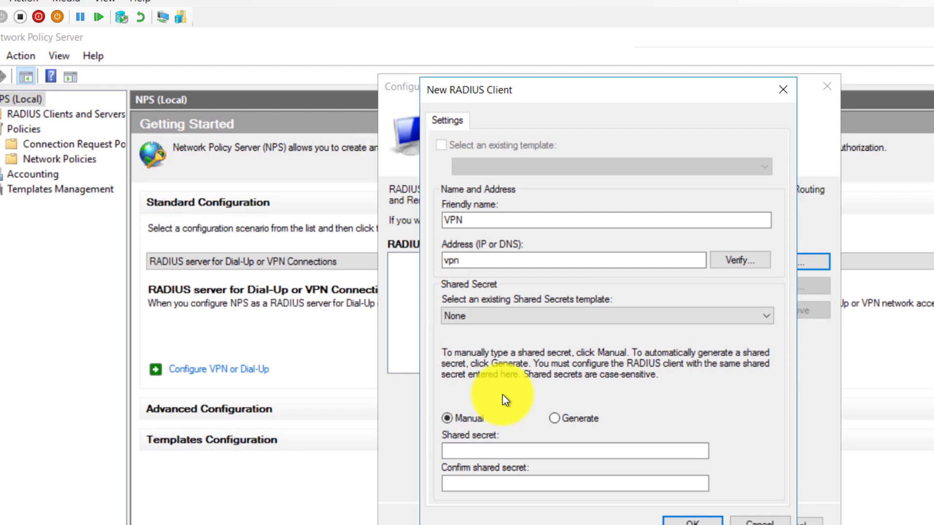
{"action": "left_click", "coordinate": [475, 445]}
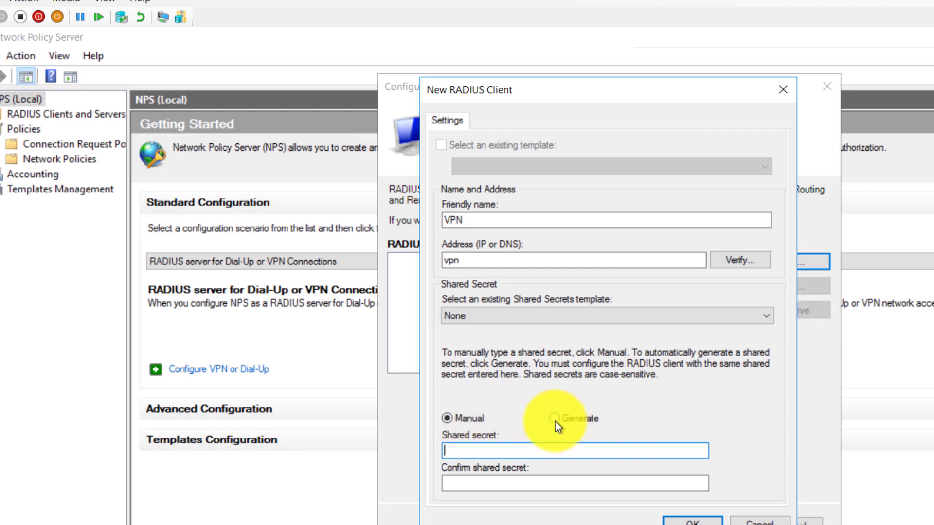
{"action": "left_click", "coordinate": [555, 421]}
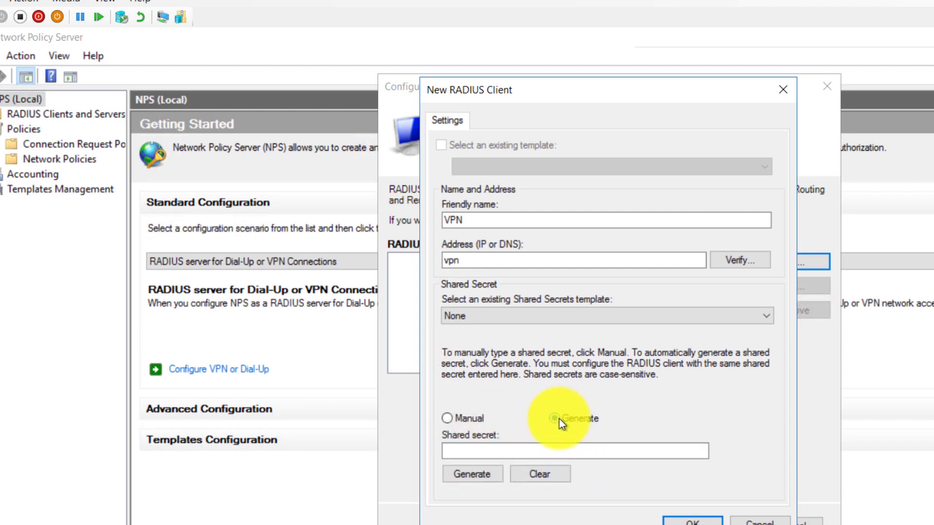
{"action": "left_click", "coordinate": [471, 474]}
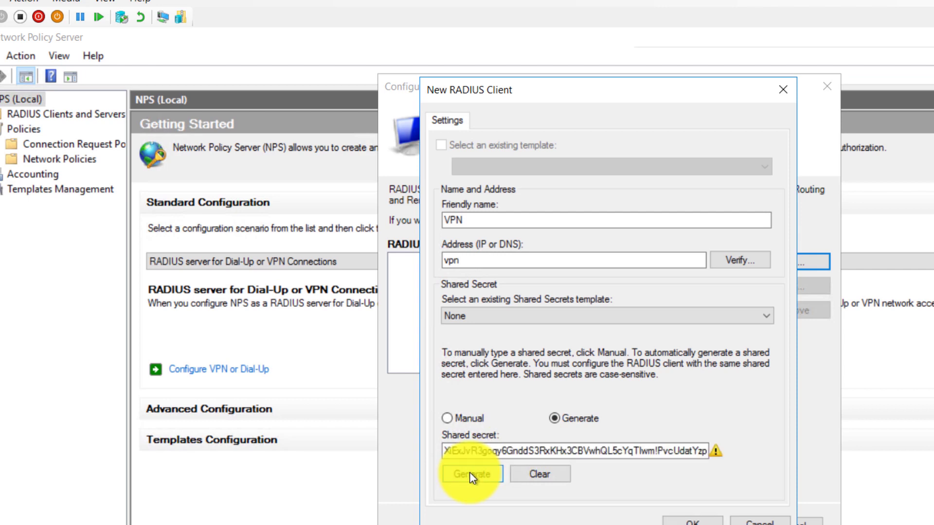
{"action": "mouse_move", "coordinate": [715, 453]}
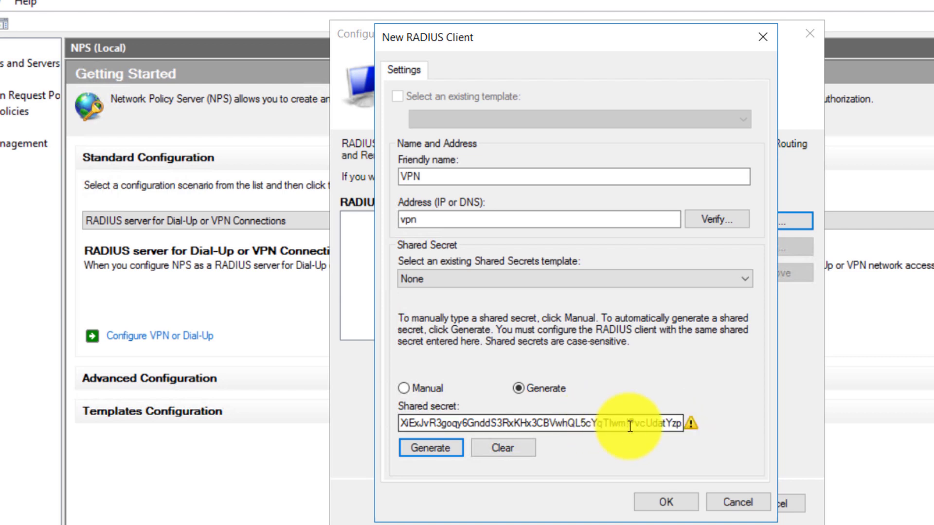
{"action": "left_click", "coordinate": [410, 392]}
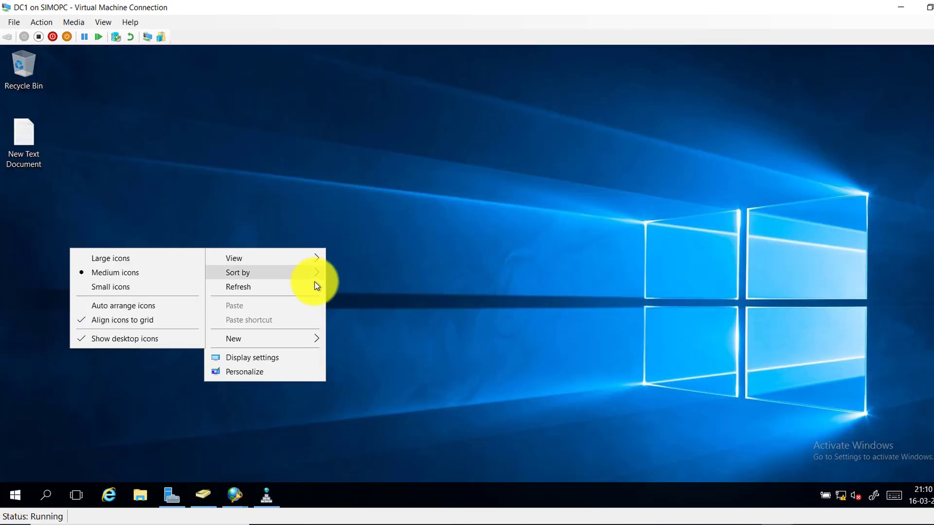
Create a desktop text file 'Radius Client', paste the shared secret into it, save and close
{"action": "mouse_move", "coordinate": [296, 342]}
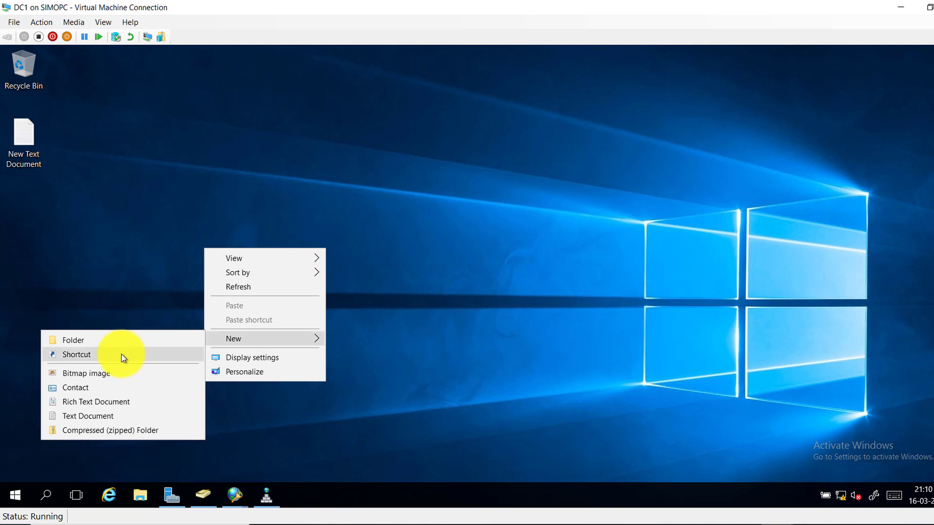
{"action": "left_click", "coordinate": [118, 418]}
{"action": "type", "text": "Radius Client"}
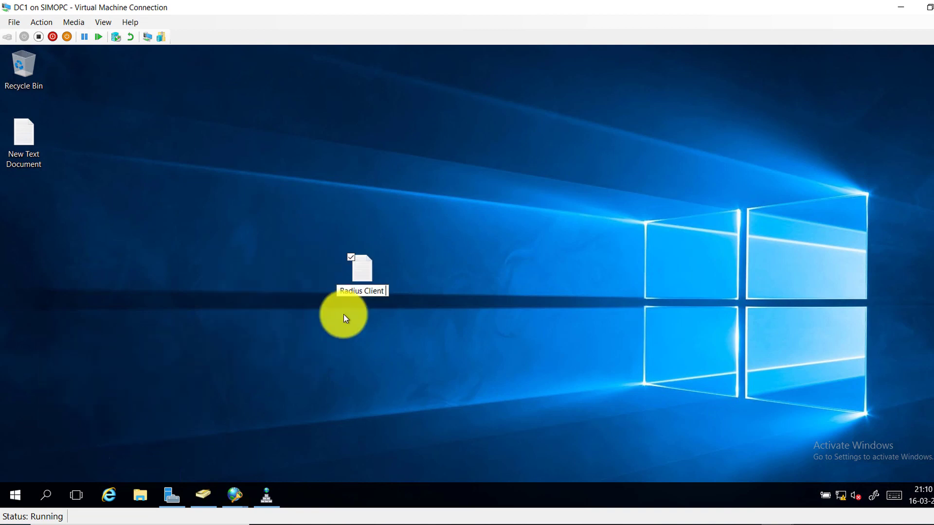
{"action": "key", "text": "Return"}
{"action": "double_click", "coordinate": [352, 261]}
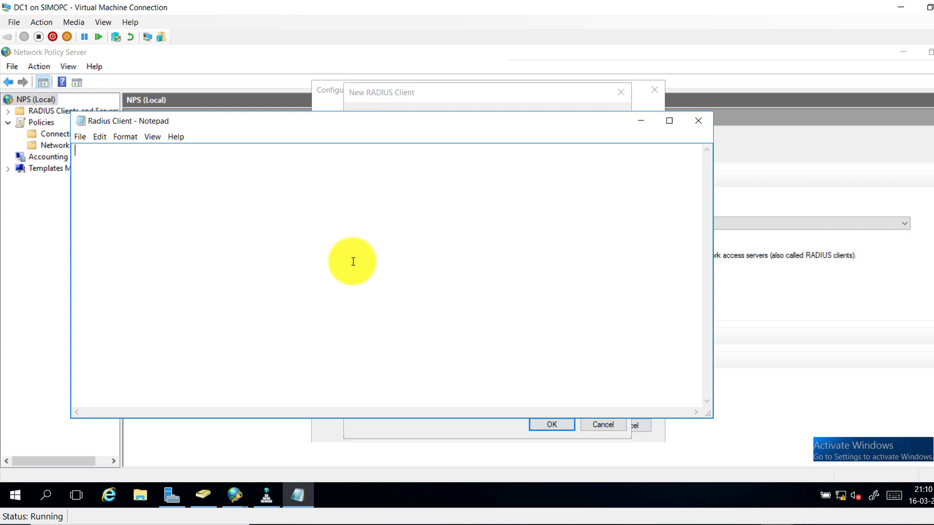
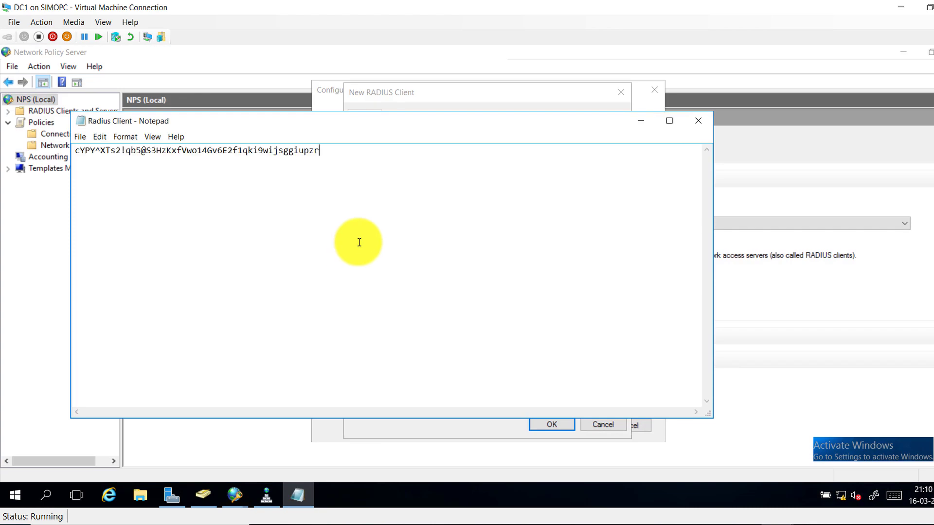
{"action": "left_click", "coordinate": [79, 137]}
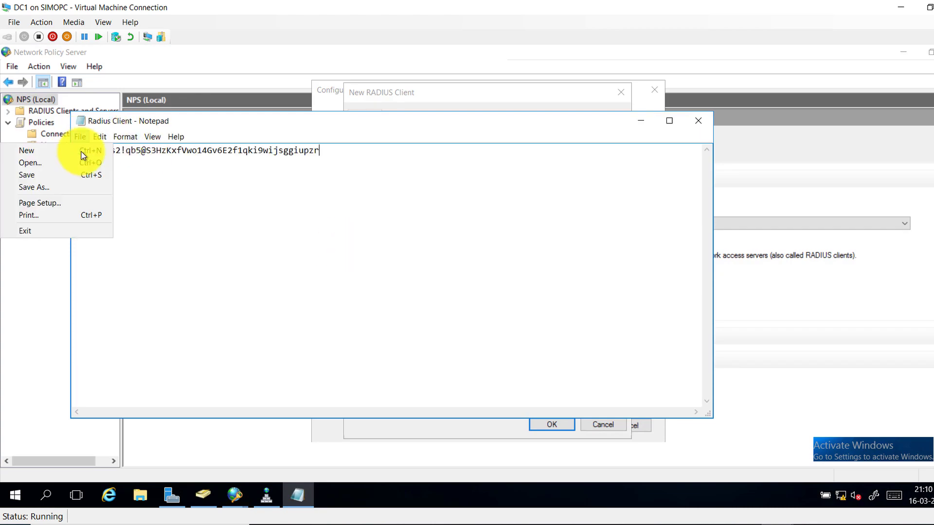
{"action": "left_click", "coordinate": [62, 177]}
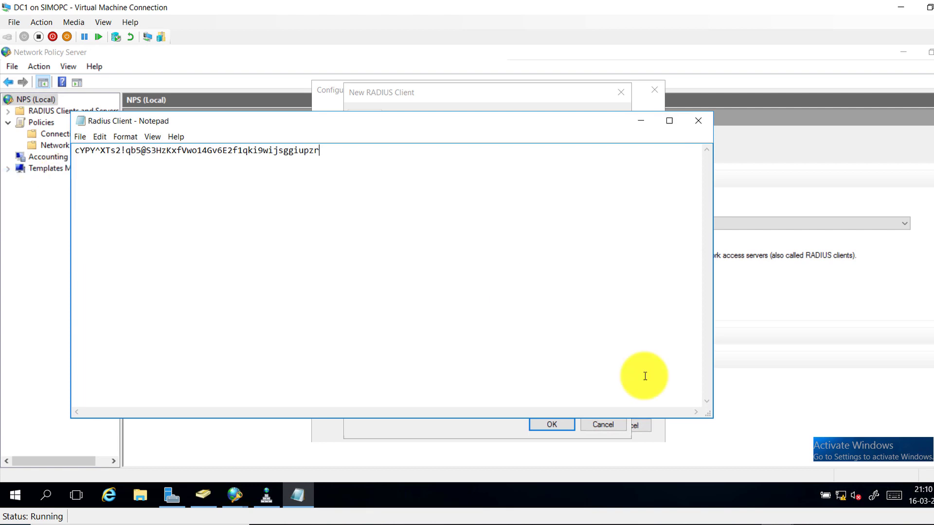
{"action": "left_click", "coordinate": [698, 122]}
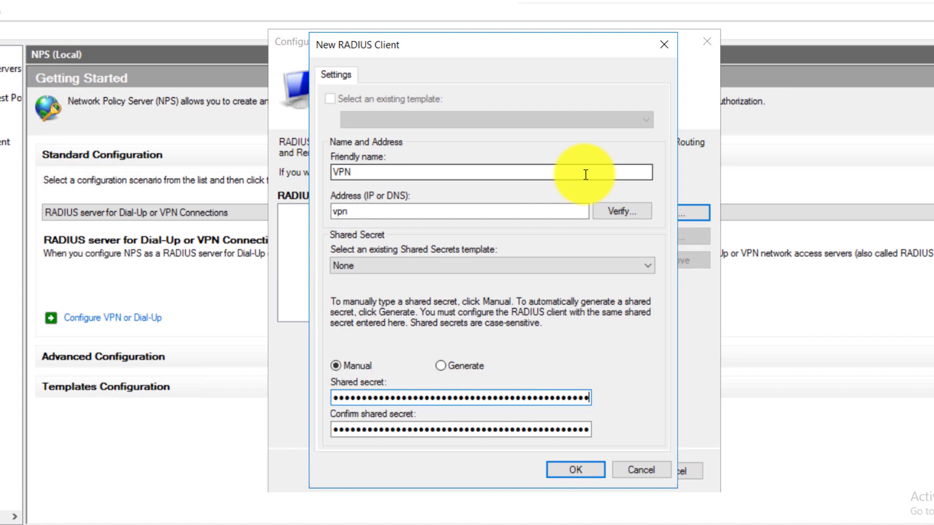
Confirm the VPN RADIUS client and advance past authentication methods, keeping MS-CHAPv2
{"action": "left_click", "coordinate": [576, 476]}
{"action": "left_click", "coordinate": [541, 470]}
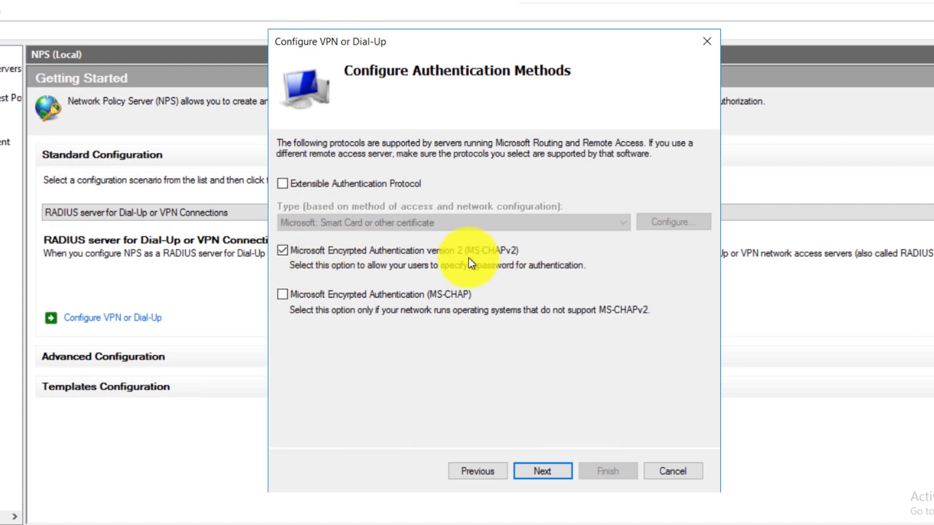
{"action": "left_click", "coordinate": [539, 473]}
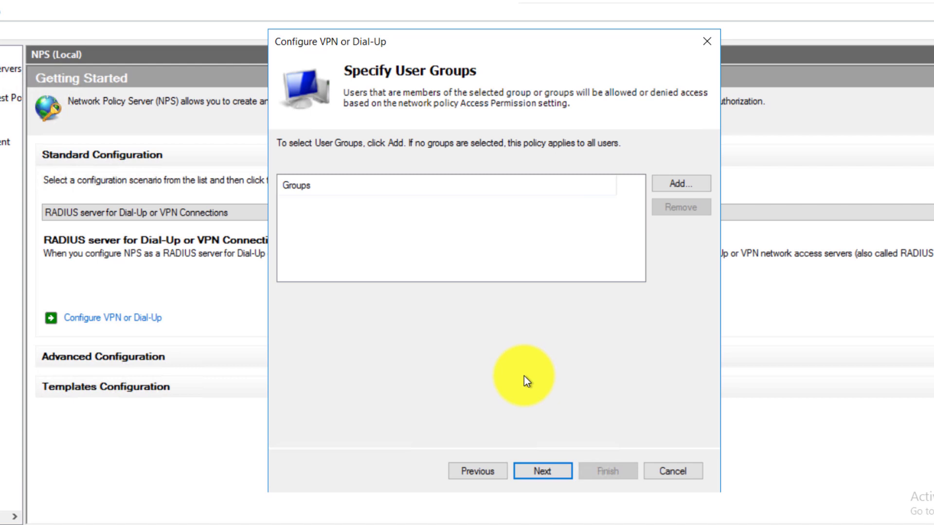
Continue past Specify User Groups without adding any groups
{"action": "left_click", "coordinate": [540, 469]}
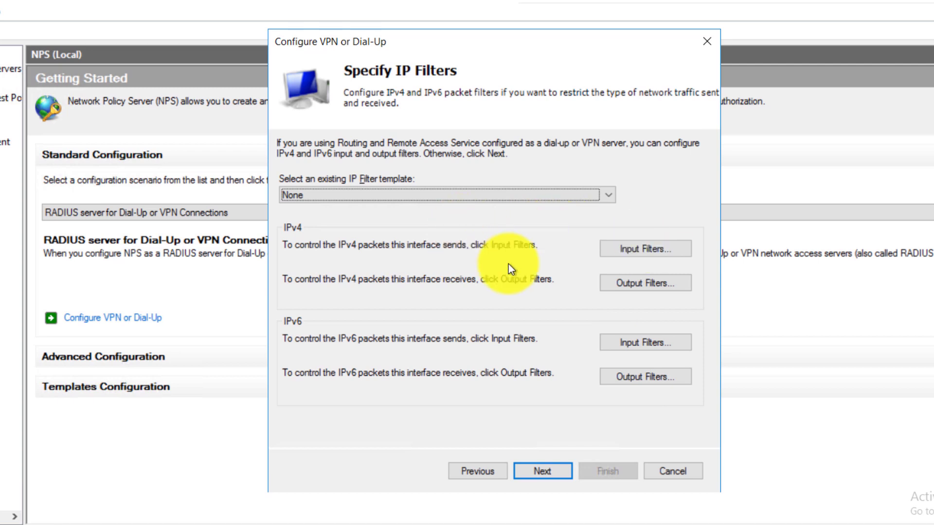
Add a new IPv4 input filter on a destination network, entering address 192.168.1
{"action": "left_click", "coordinate": [637, 257]}
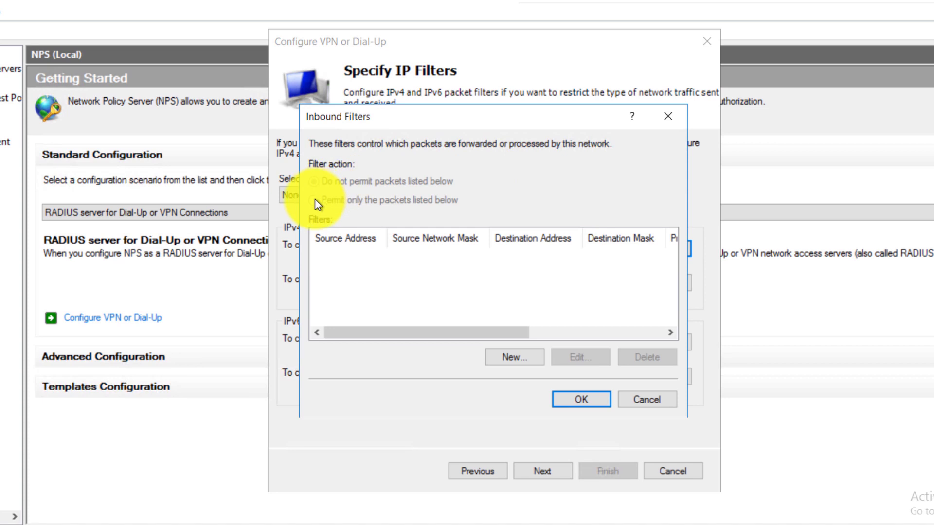
{"action": "left_click", "coordinate": [506, 357]}
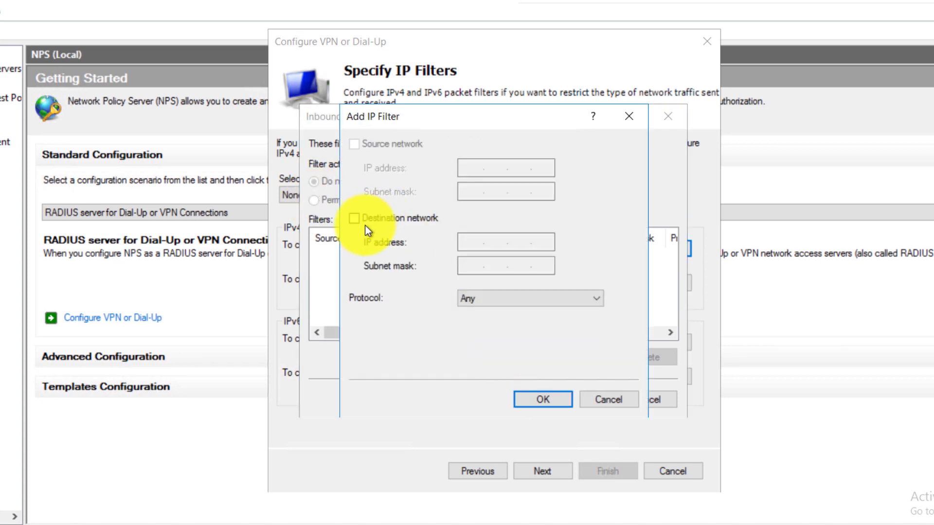
{"action": "left_click", "coordinate": [354, 218]}
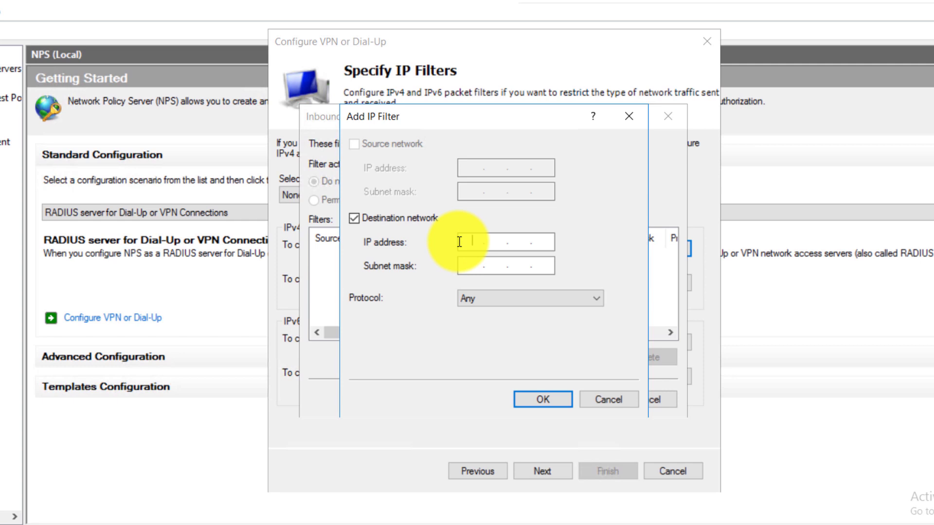
{"action": "type", "text": "192 . 168 . 1 ."}
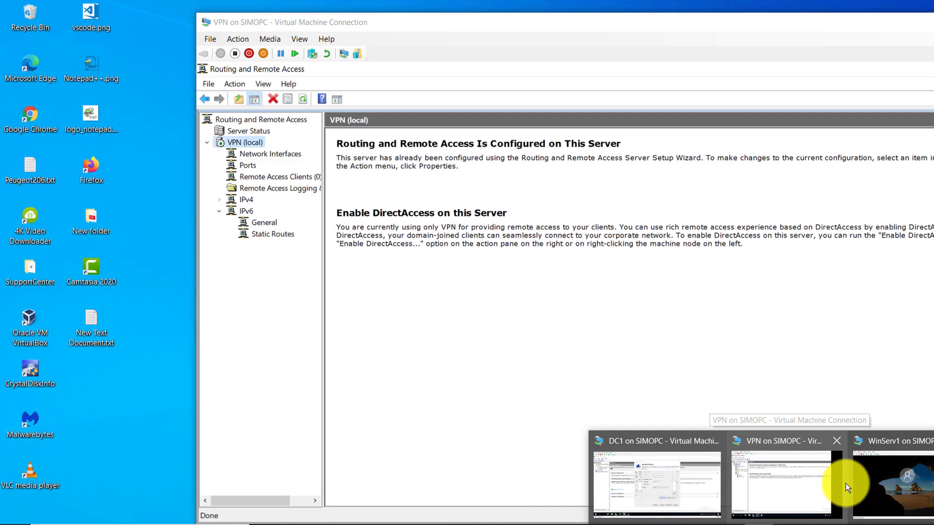
{"action": "mouse_move", "coordinate": [854, 483]}
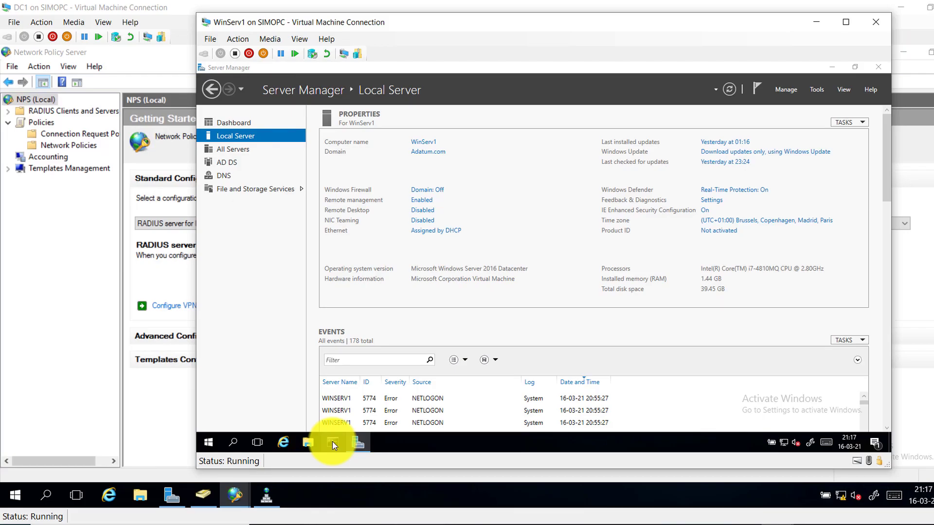
Run ipconfig /all on WinServ1 to read its IPv4 address 192.168.1.44
{"action": "left_click", "coordinate": [331, 441]}
{"action": "type", "text": "ipconfig /all"}
{"action": "key", "text": "Return"}
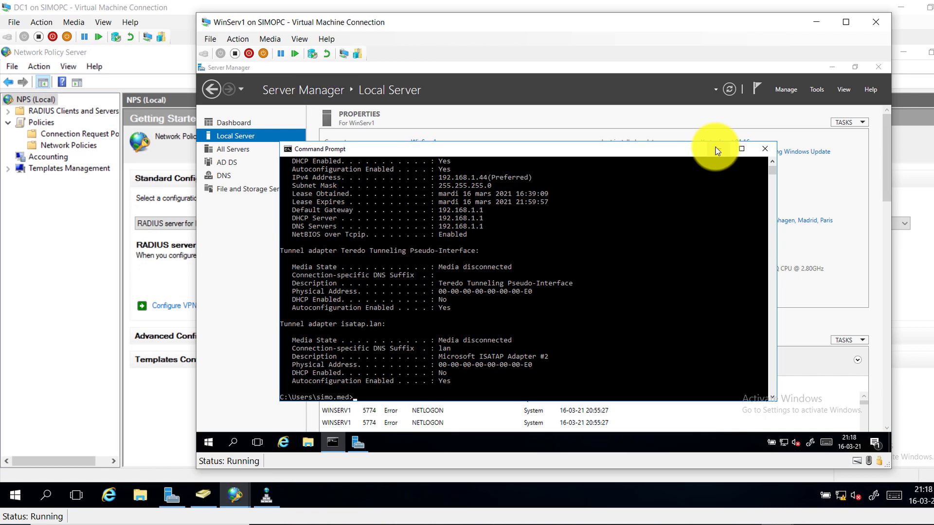
Enter destination address 192.168.1.44 with subnet mask 255.255.255.255 in the new IP filter
{"action": "left_click", "coordinate": [125, 343]}
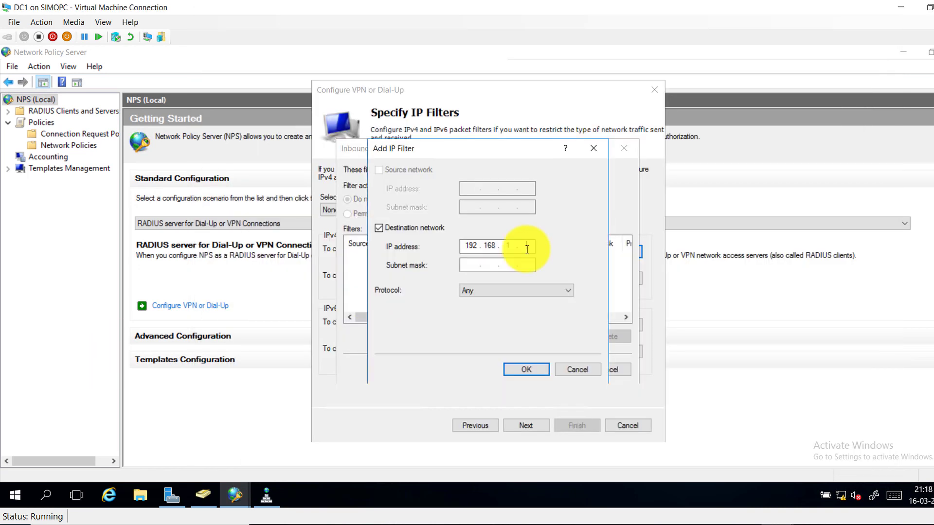
{"action": "type", "text": "44"}
{"action": "left_click", "coordinate": [475, 267]}
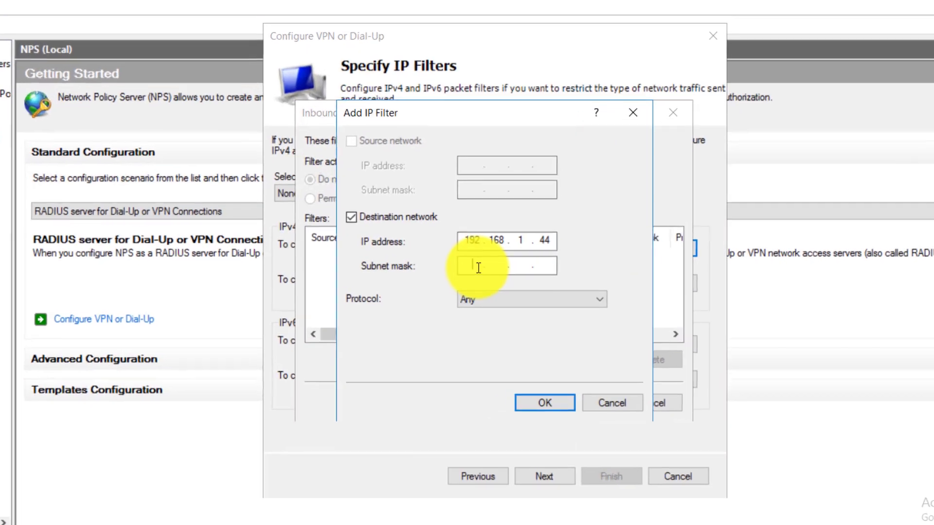
{"action": "type", "text": "255.255.255.8"}
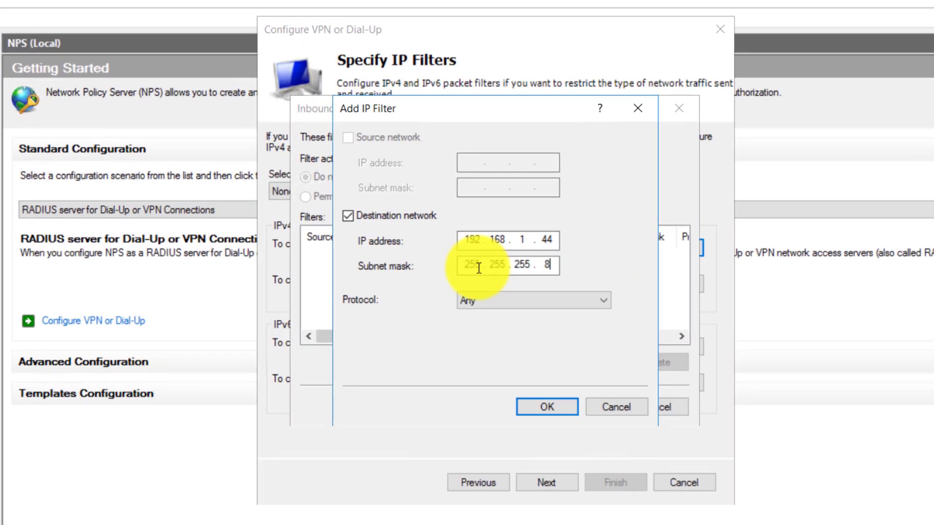
{"action": "key", "text": "BackSpace"}
{"action": "type", "text": "255"}
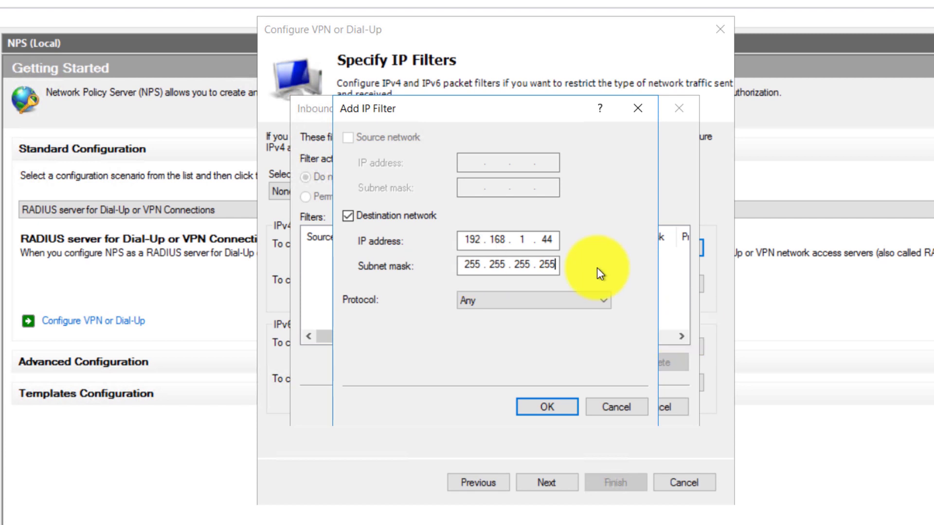
{"action": "key", "text": "BackSpace"}
{"action": "key", "text": "BackSpace"}
{"action": "key", "text": "BackSpace"}
{"action": "type", "text": "8"}
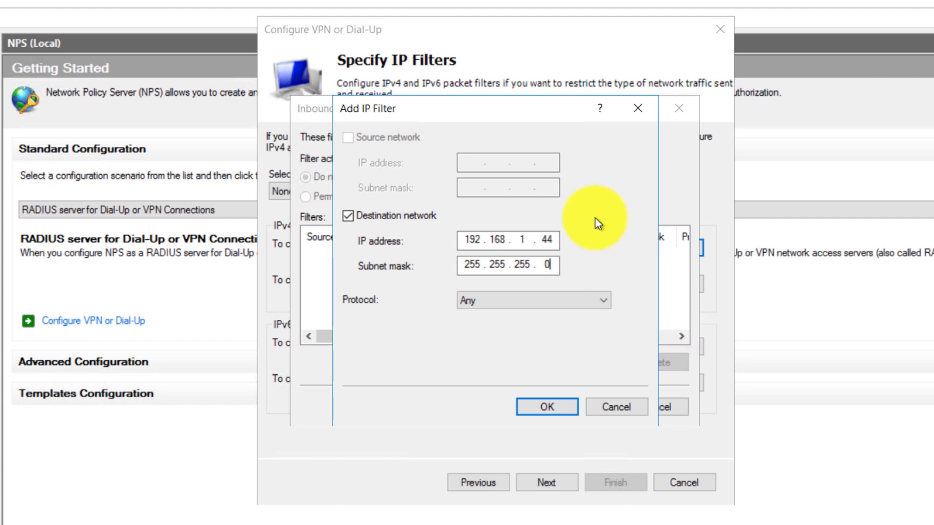
{"action": "key", "text": "BackSpace"}
{"action": "type", "text": "0"}
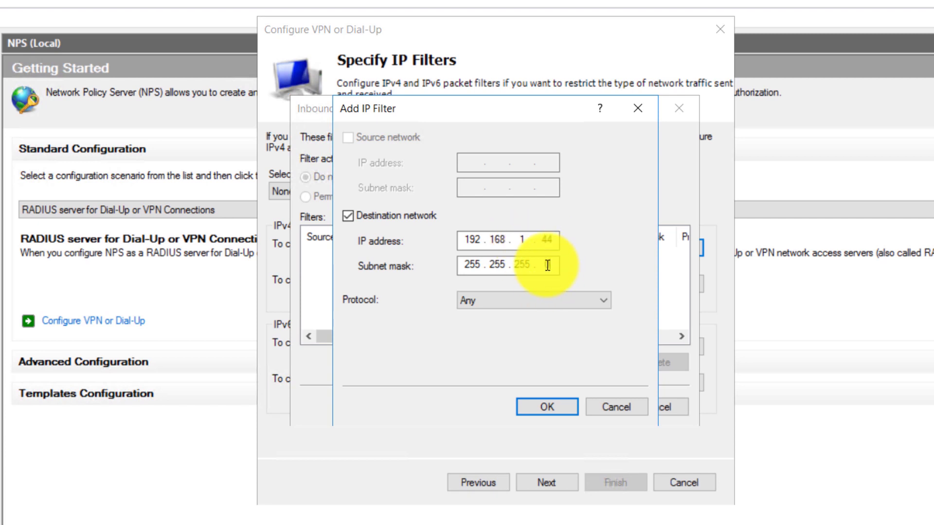
{"action": "type", "text": "255"}
Leave the filter's protocol set to Any
{"action": "right_click", "coordinate": [546, 265]}
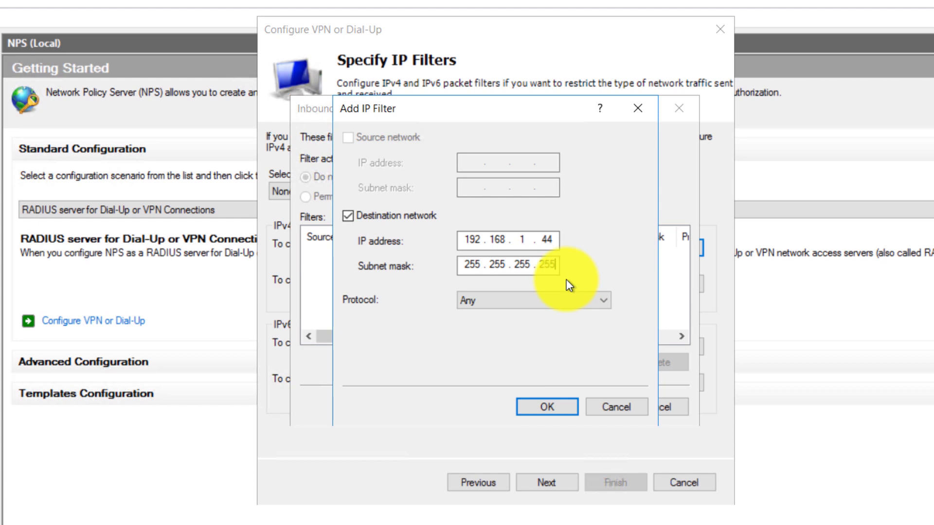
{"action": "left_click", "coordinate": [555, 297]}
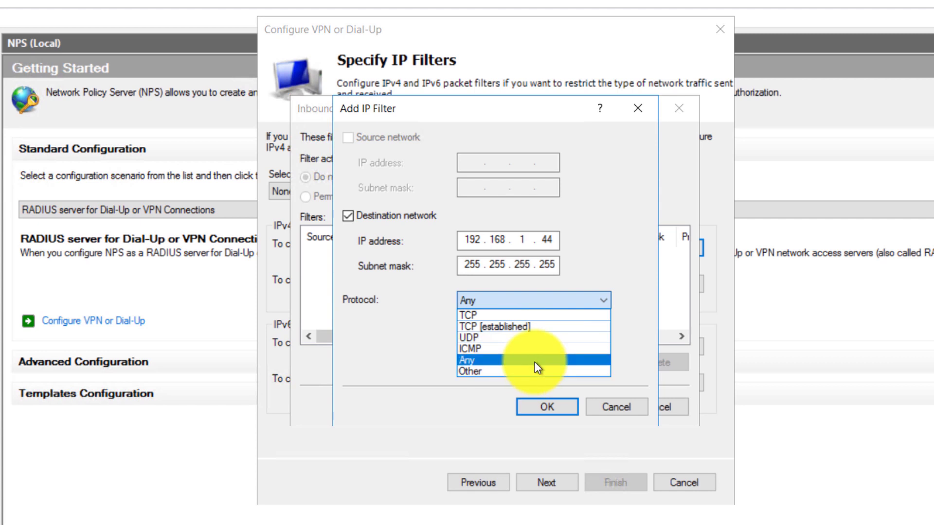
{"action": "left_click", "coordinate": [535, 362]}
{"action": "left_click", "coordinate": [532, 300]}
{"action": "left_click", "coordinate": [619, 408]}
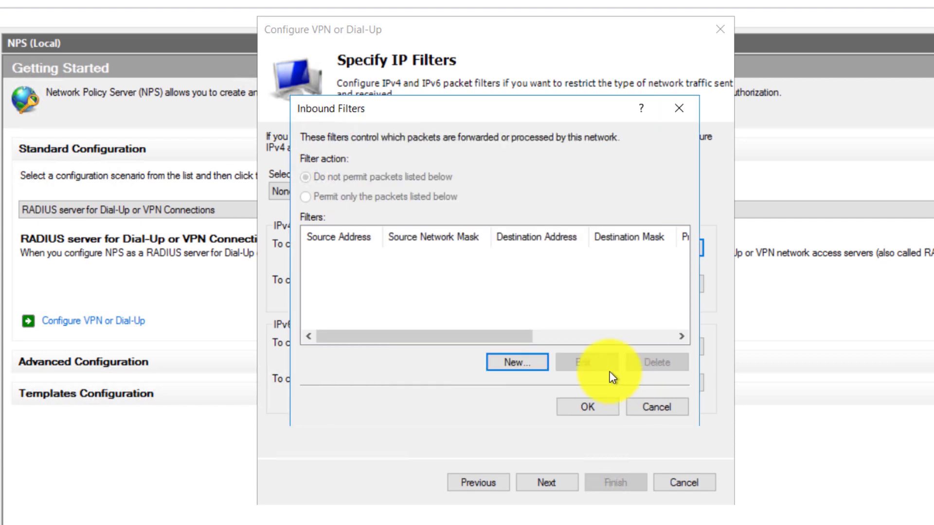
Discard the filter draft, close Inbound Filters with no filters, and return to Specify IP Filters
{"action": "left_click", "coordinate": [515, 362]}
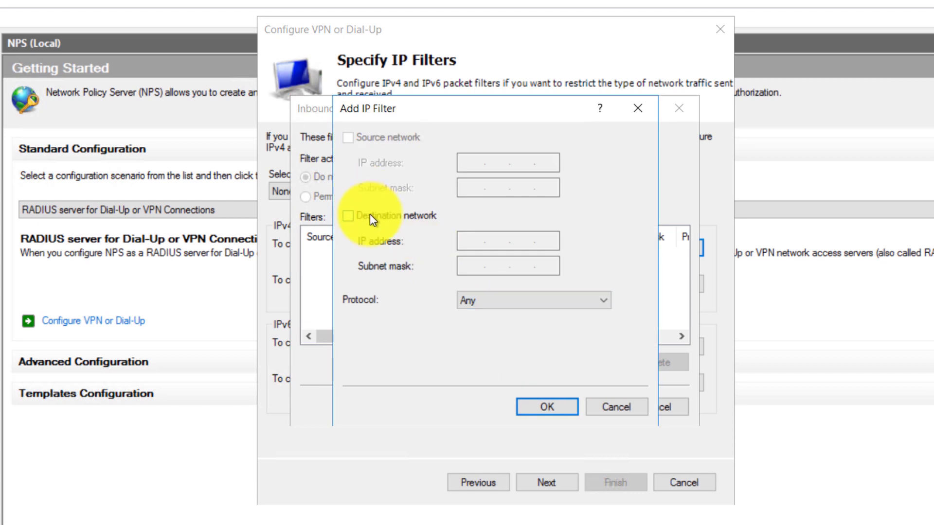
{"action": "left_click", "coordinate": [371, 217]}
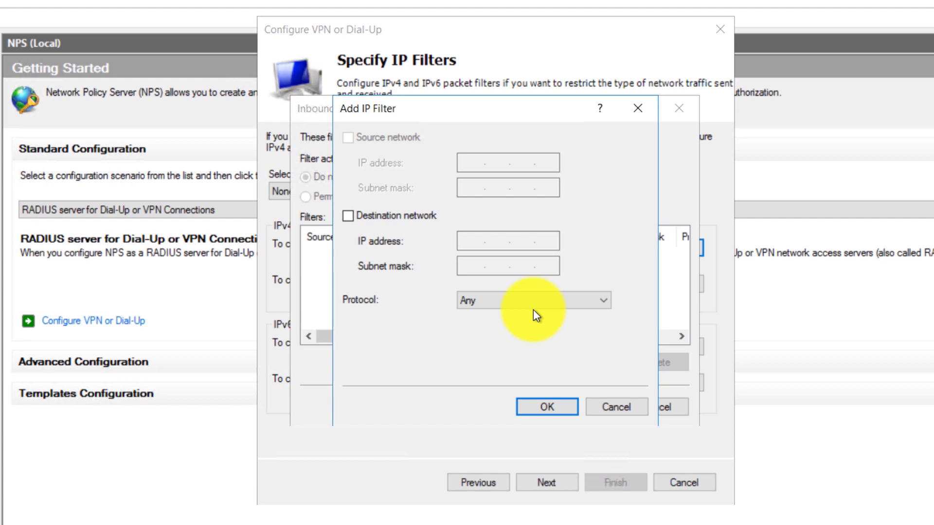
{"action": "left_click", "coordinate": [536, 405]}
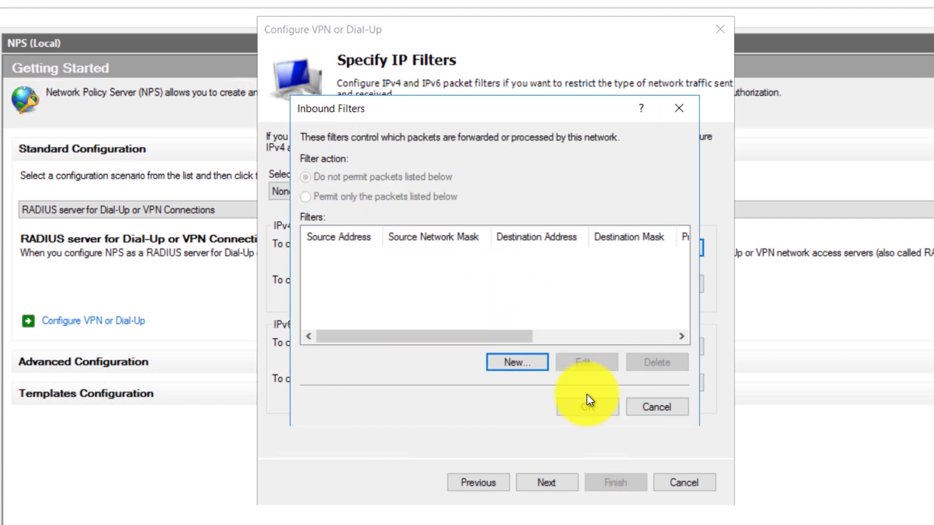
{"action": "left_click", "coordinate": [586, 408]}
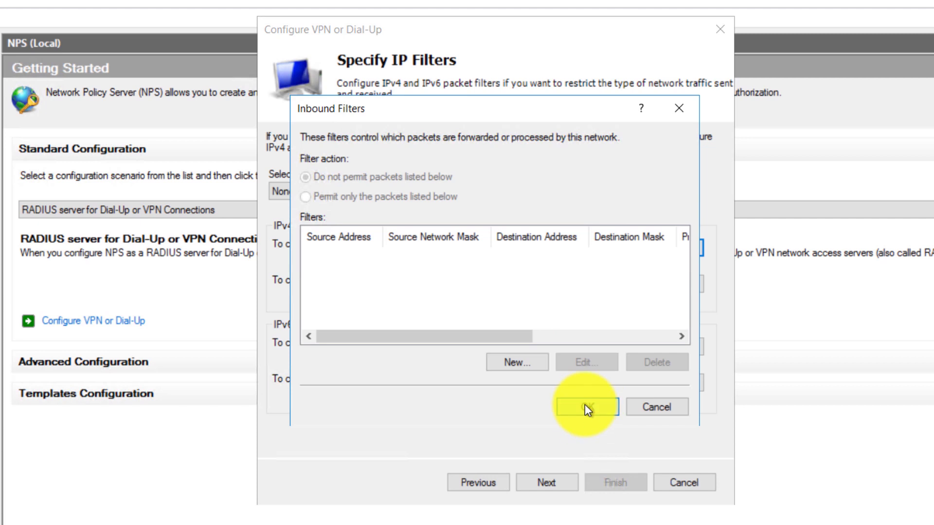
{"action": "left_click", "coordinate": [543, 484]}
{"action": "left_click", "coordinate": [481, 483]}
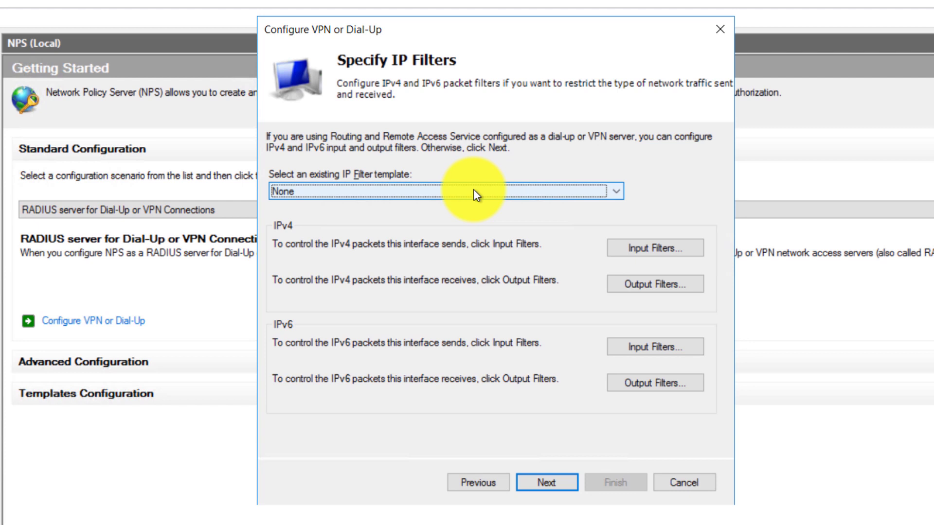
Keep the IP filter template at None and continue to Specify Encryption Settings
{"action": "left_click", "coordinate": [474, 195]}
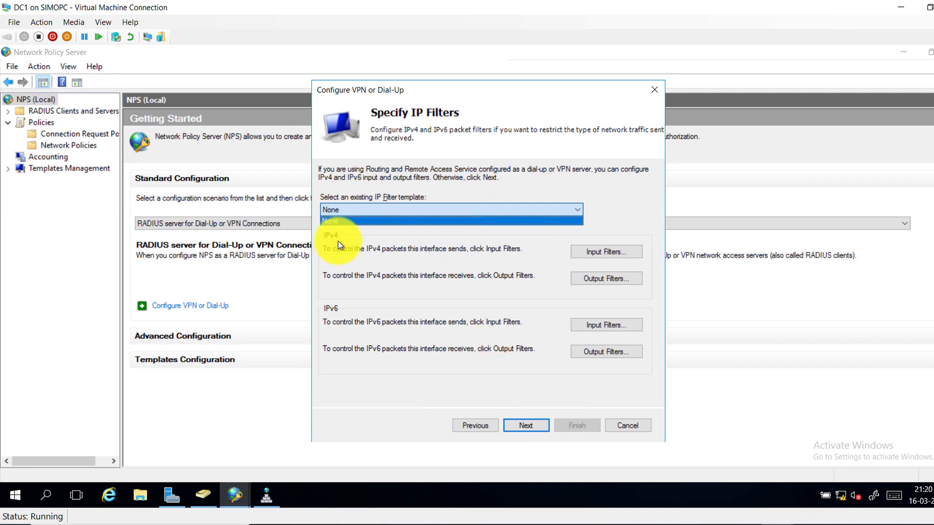
{"action": "left_click", "coordinate": [521, 419]}
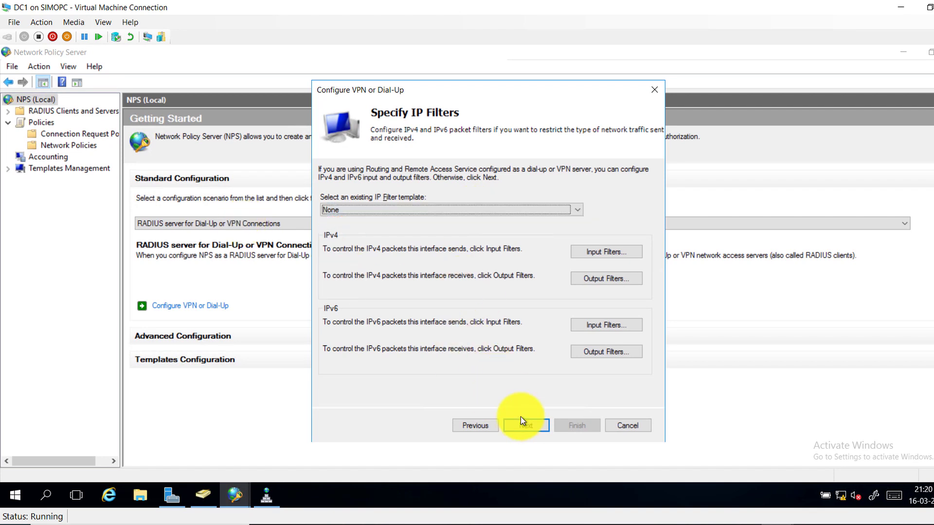
{"action": "left_click", "coordinate": [521, 417]}
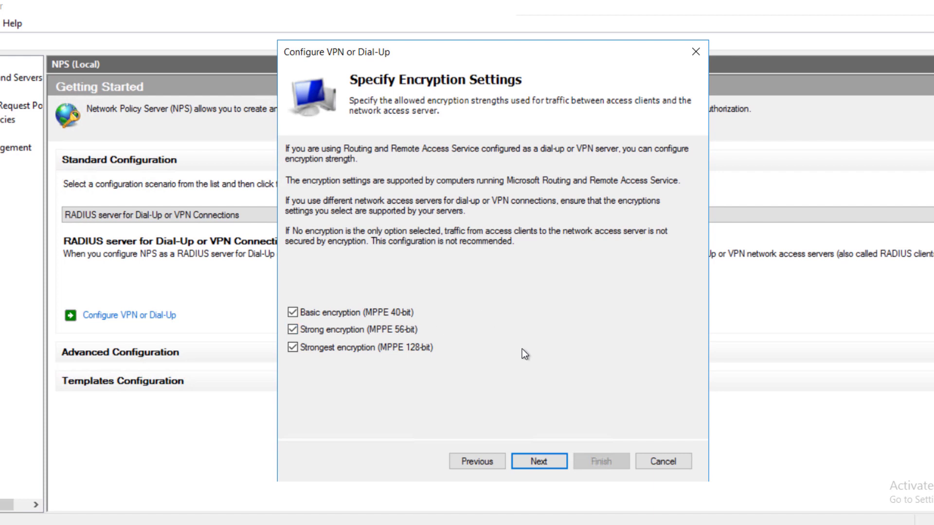
Accept the default MPPE encryption, skip the realm name, and finish the wizard
{"action": "left_click", "coordinate": [535, 461]}
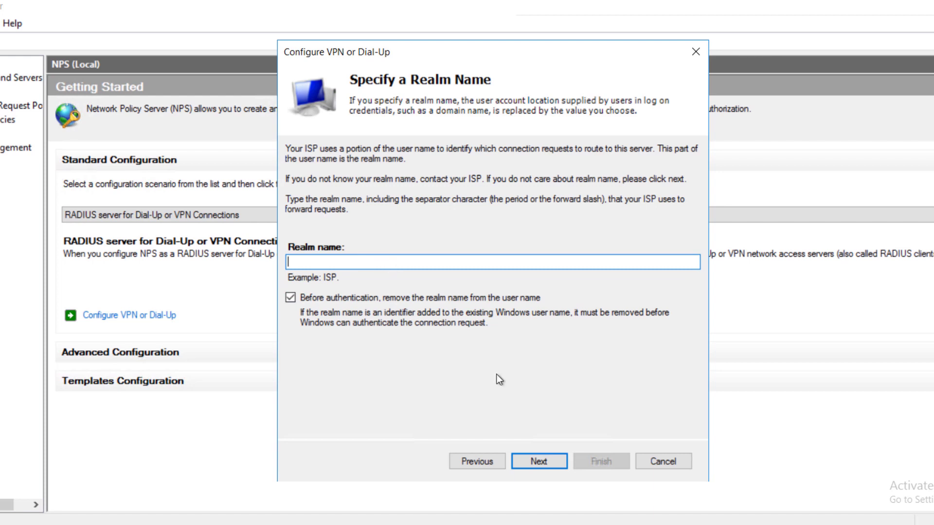
{"action": "left_click", "coordinate": [530, 460]}
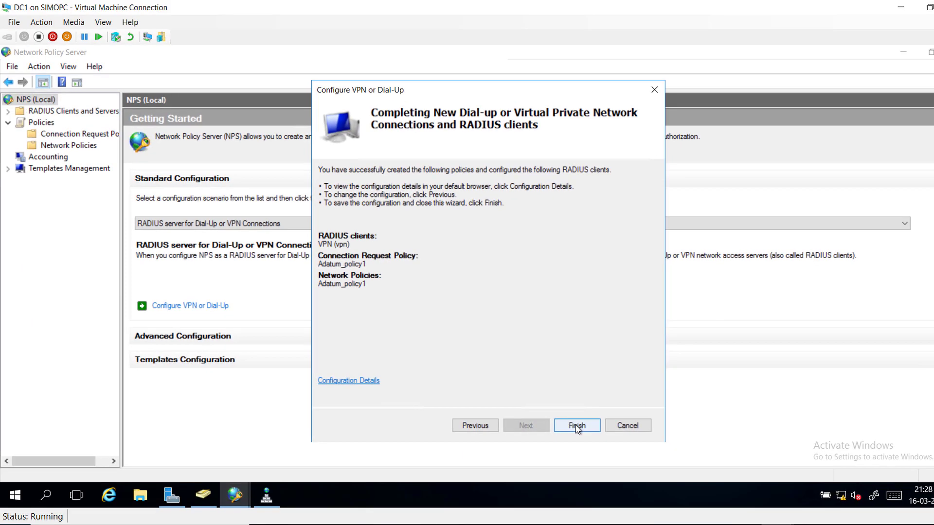
{"action": "left_click", "coordinate": [575, 424]}
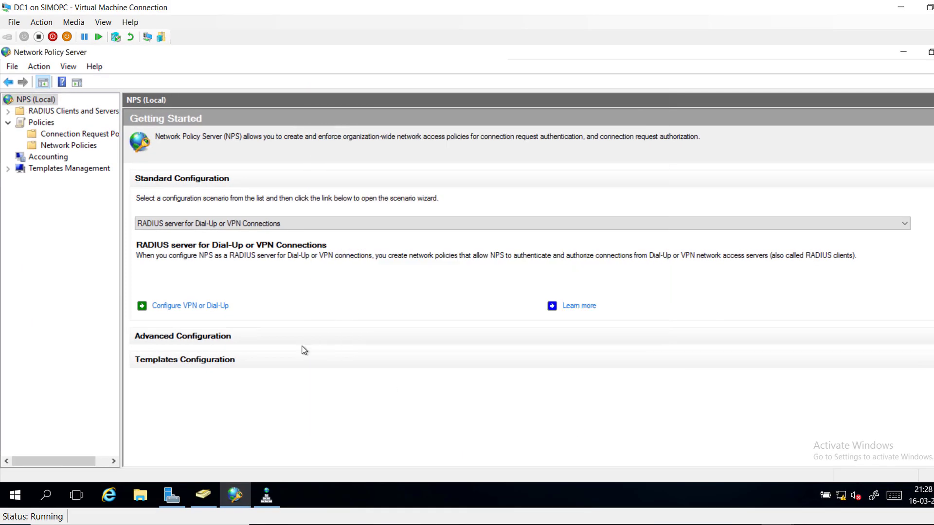
Widen the console tree and open Policies > Network Policies to view Adatum_policy1
{"action": "left_click_drag", "start_coordinate": [121, 187], "coordinate": [162, 187]}
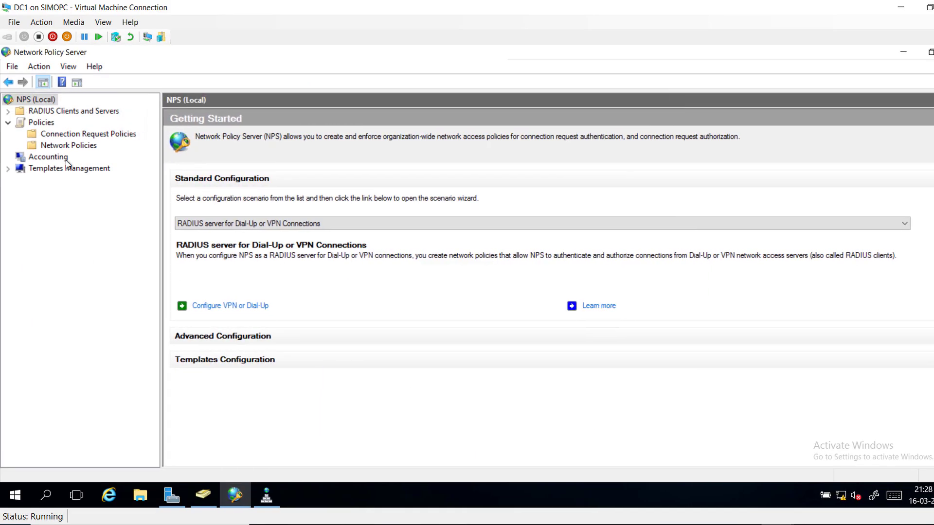
{"action": "left_click", "coordinate": [40, 122]}
{"action": "left_click", "coordinate": [51, 146]}
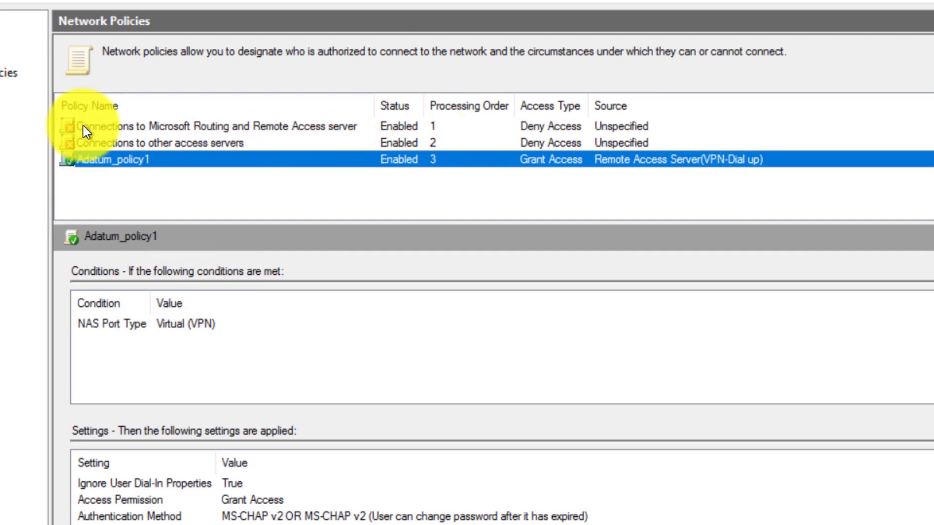
Move Adatum_policy1 up twice so its processing order becomes 1
{"action": "right_click", "coordinate": [124, 157]}
{"action": "left_click", "coordinate": [133, 167]}
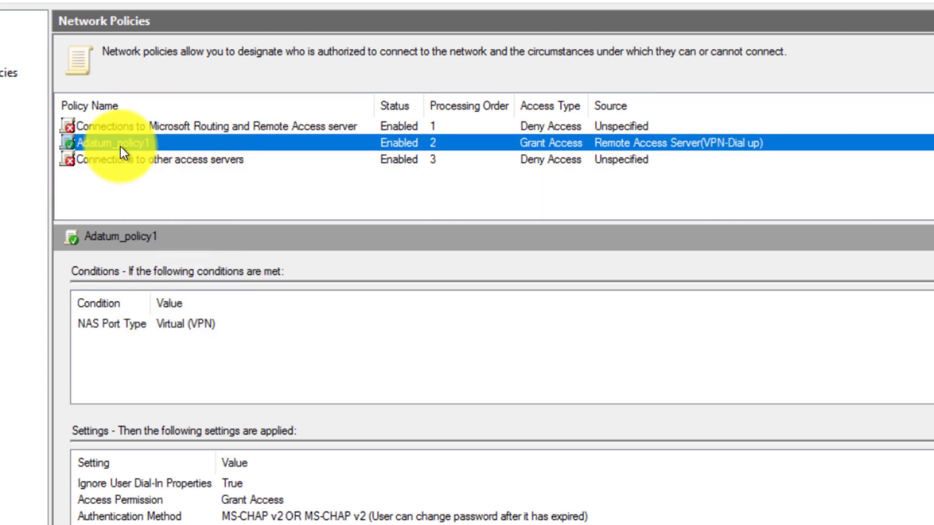
{"action": "right_click", "coordinate": [121, 147]}
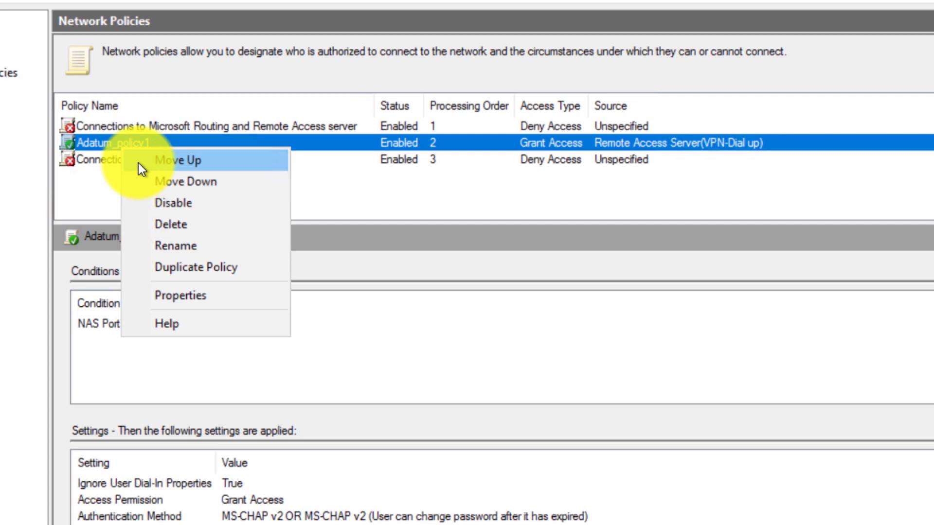
{"action": "left_click", "coordinate": [138, 162]}
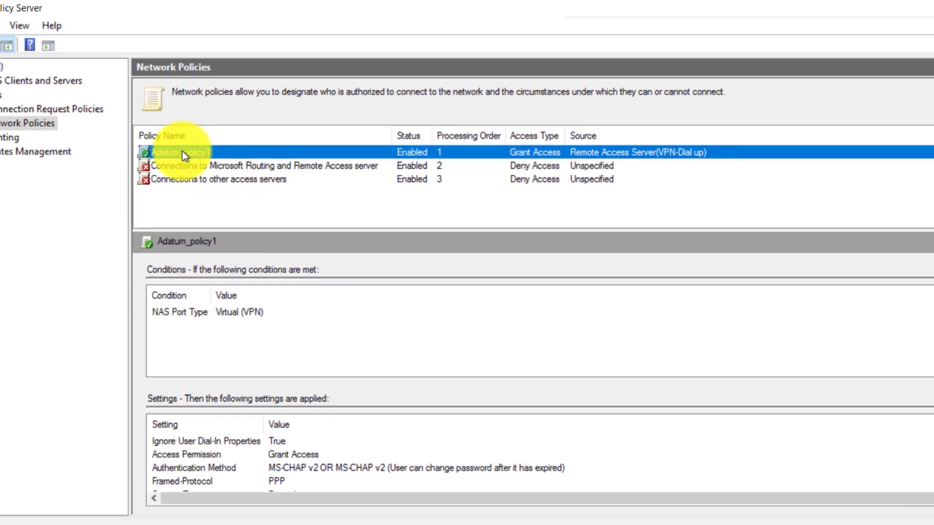
Open Adatum_policy1's properties, then switch to Active Directory Users and Computers
{"action": "double_click", "coordinate": [116, 126]}
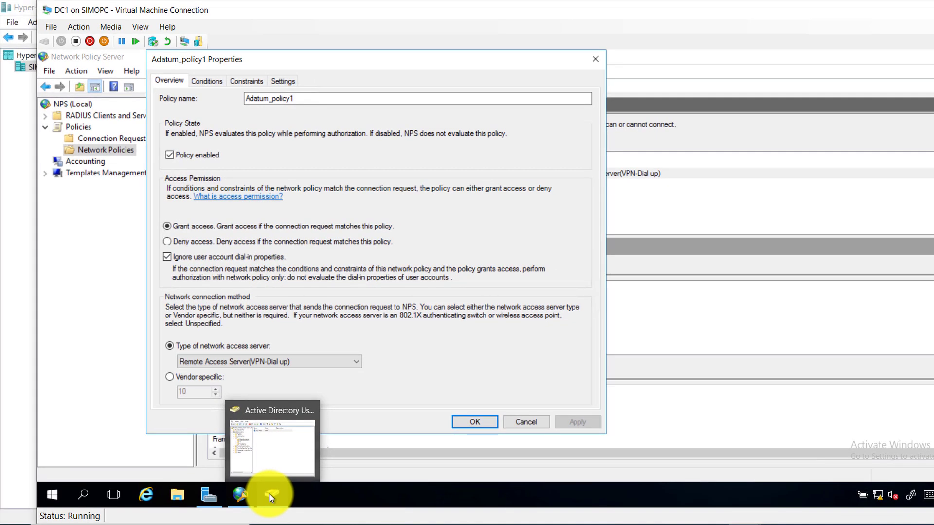
{"action": "left_click", "coordinate": [270, 496]}
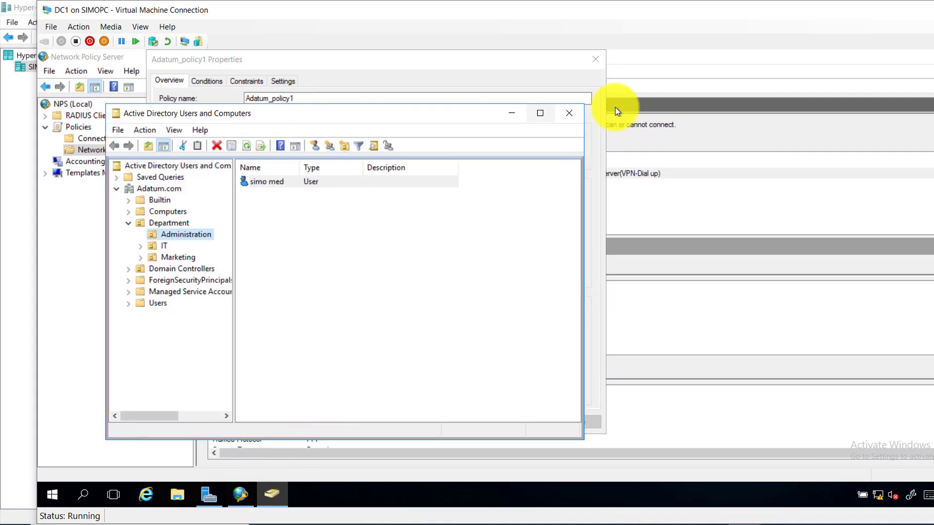
Close the old ADUC window and relaunch Active Directory Users and Computers from Server Manager's Tools
{"action": "left_click", "coordinate": [572, 115]}
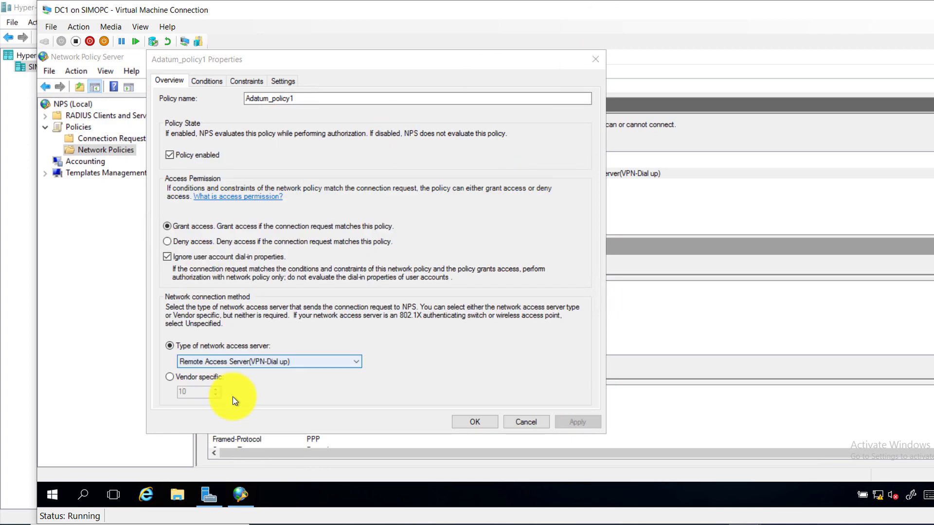
{"action": "left_click", "coordinate": [208, 493]}
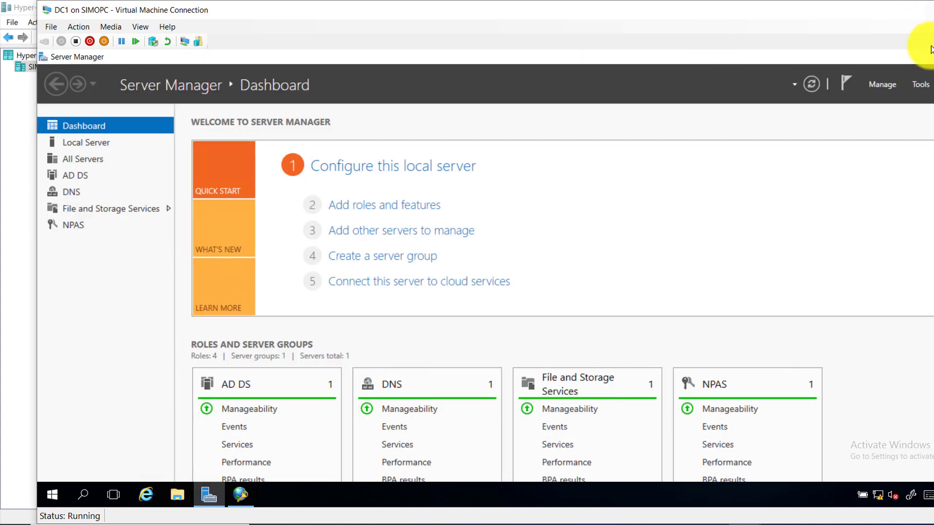
{"action": "left_click", "coordinate": [921, 84]}
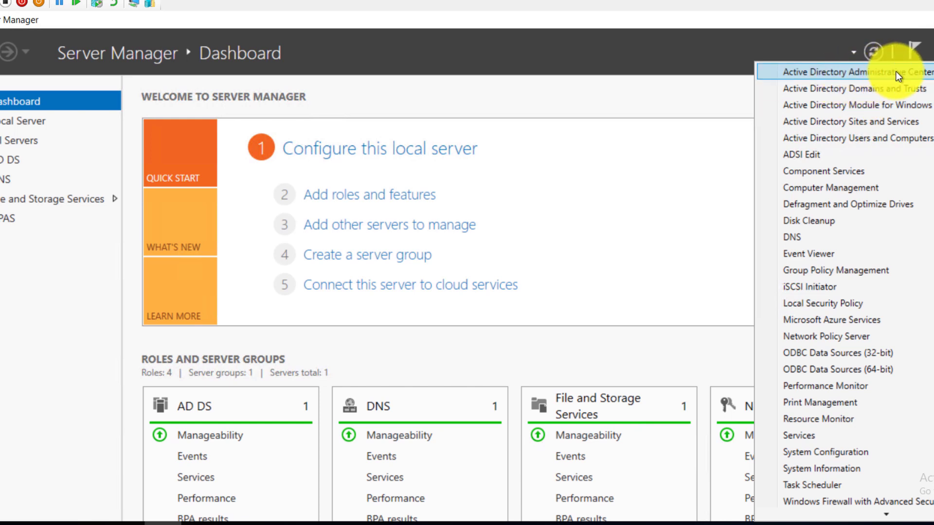
{"action": "left_click", "coordinate": [862, 138]}
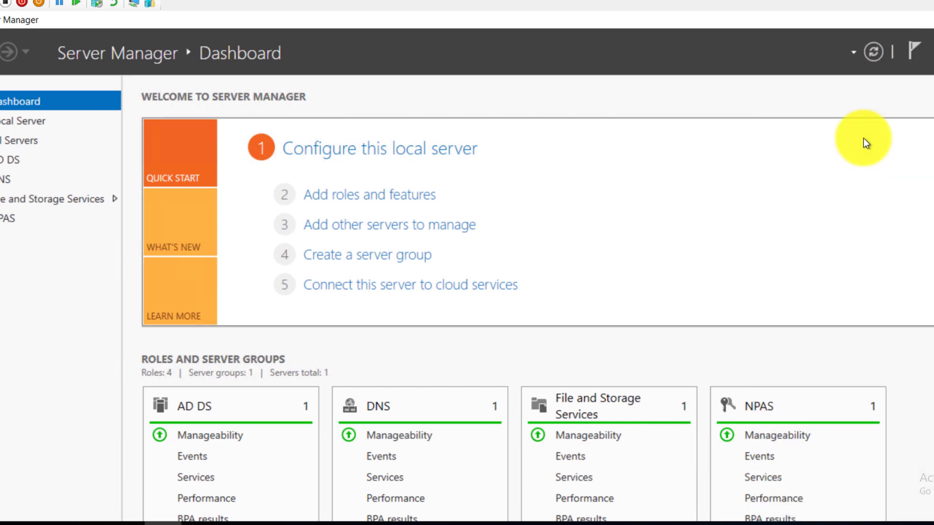
Open the Administration user's properties on the Dial-in tab
{"action": "left_click", "coordinate": [217, 167]}
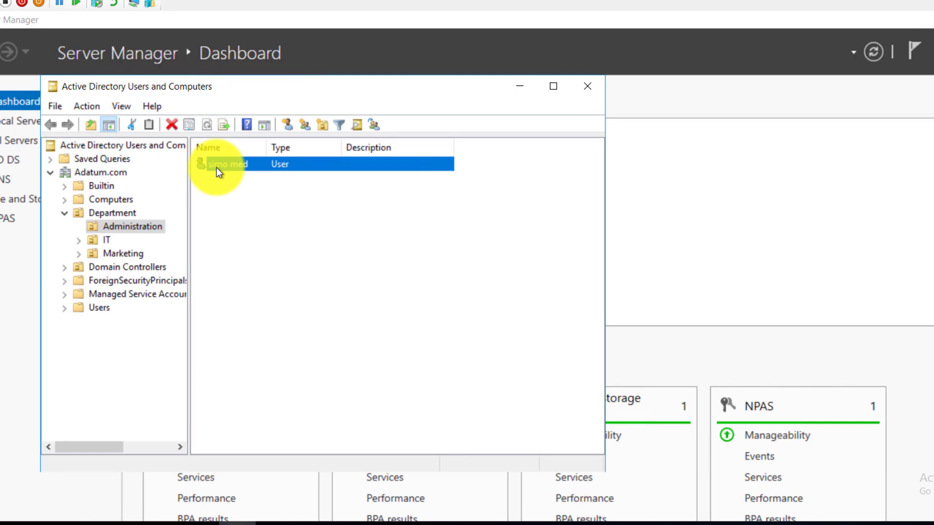
{"action": "right_click", "coordinate": [217, 167]}
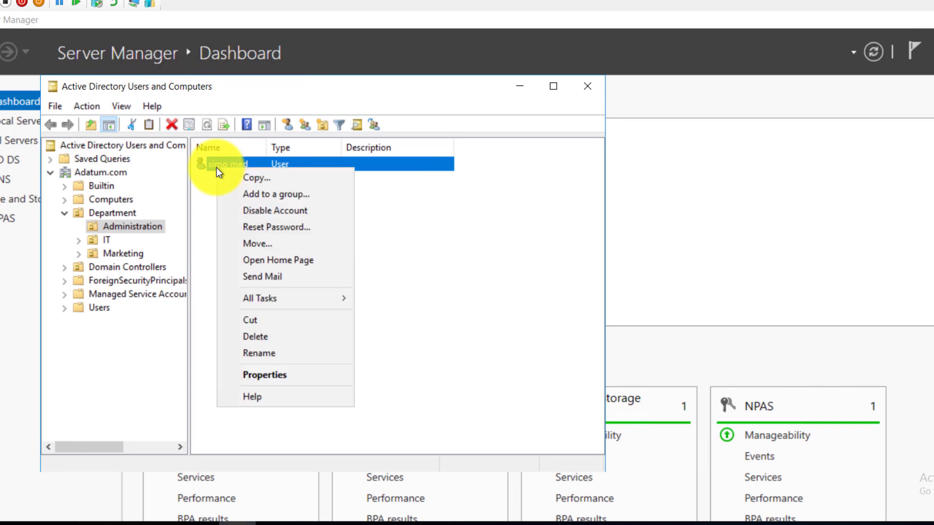
{"action": "left_click", "coordinate": [277, 374]}
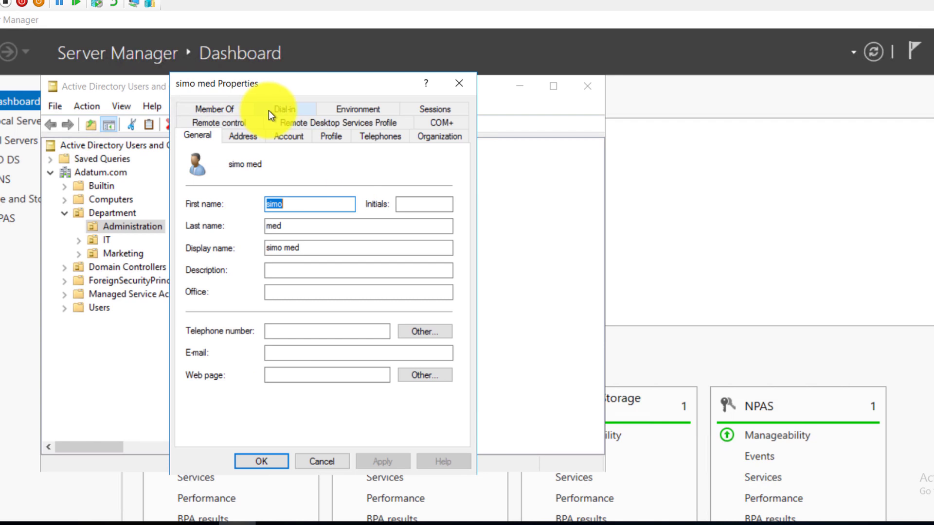
{"action": "left_click", "coordinate": [269, 110]}
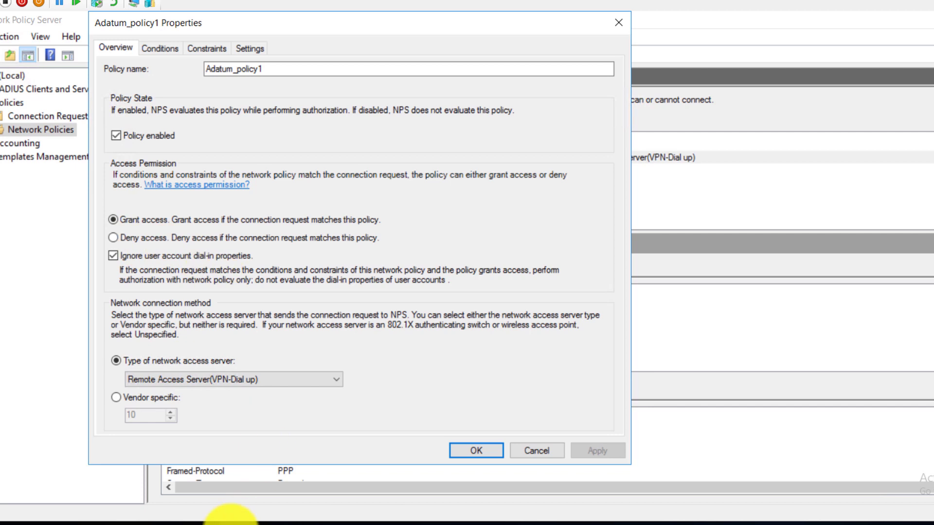
{"action": "left_click", "coordinate": [229, 517]}
Set the user's network access permission to Control access through NPS Network Policy and save
{"action": "double_click", "coordinate": [217, 165]}
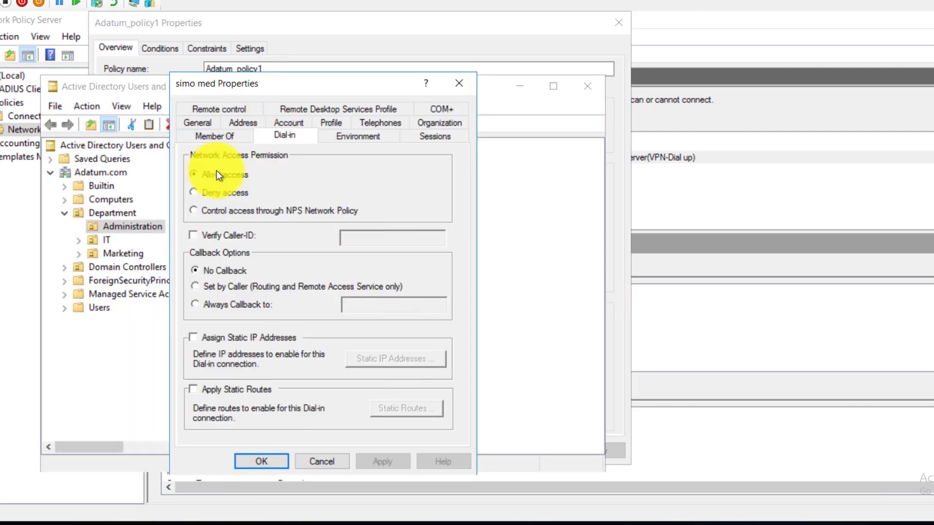
{"action": "left_click", "coordinate": [194, 211]}
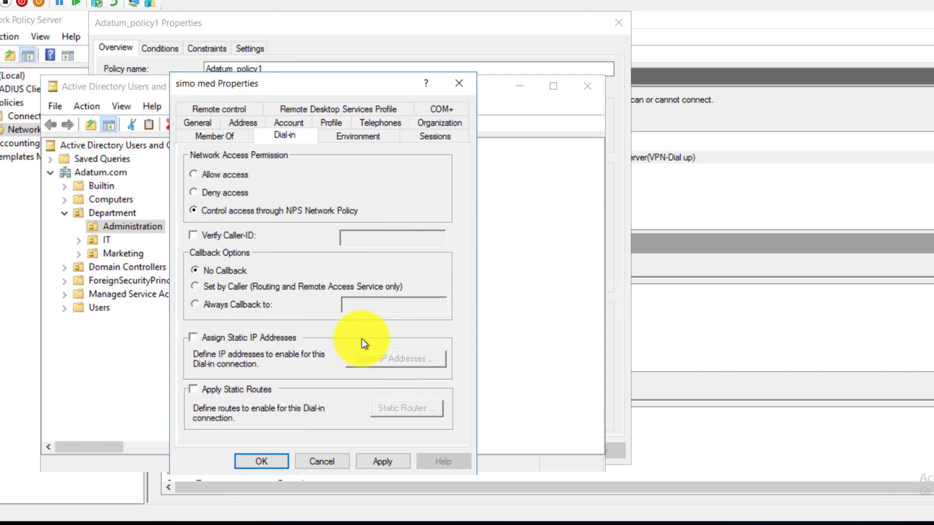
{"action": "left_click", "coordinate": [270, 460]}
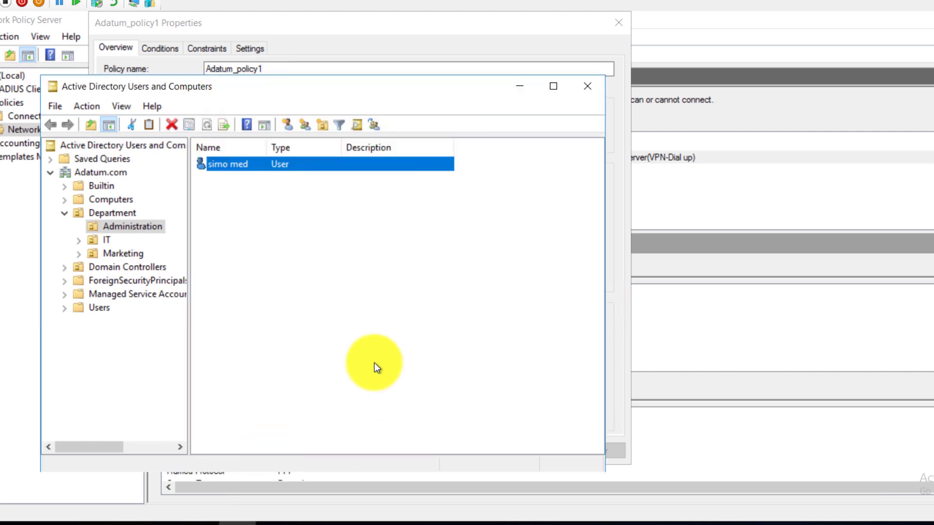
Create a new group named VPN_Users in the Administration unit
{"action": "right_click", "coordinate": [292, 252]}
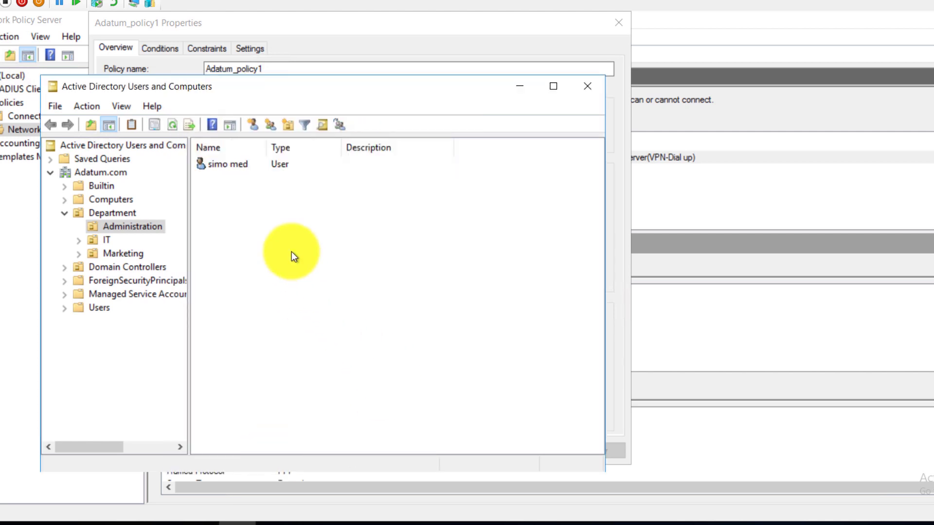
{"action": "left_click", "coordinate": [273, 125]}
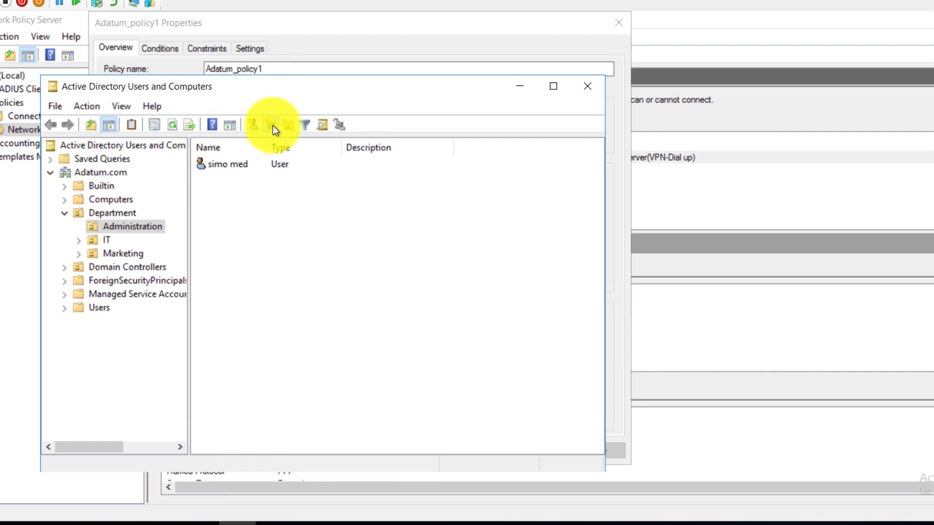
{"action": "left_click", "coordinate": [273, 125]}
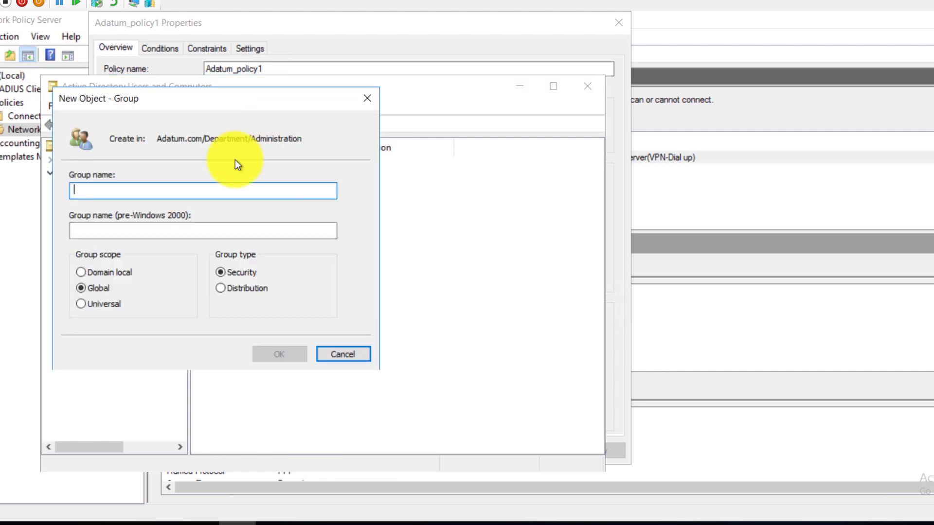
{"action": "left_click_drag", "start_coordinate": [308, 98], "coordinate": [451, 168]}
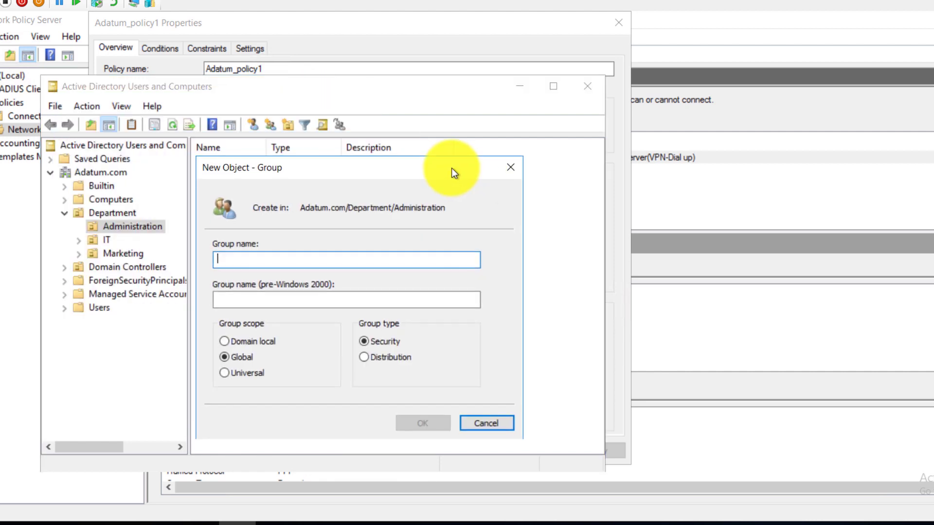
{"action": "type", "text": "VPN_Users"}
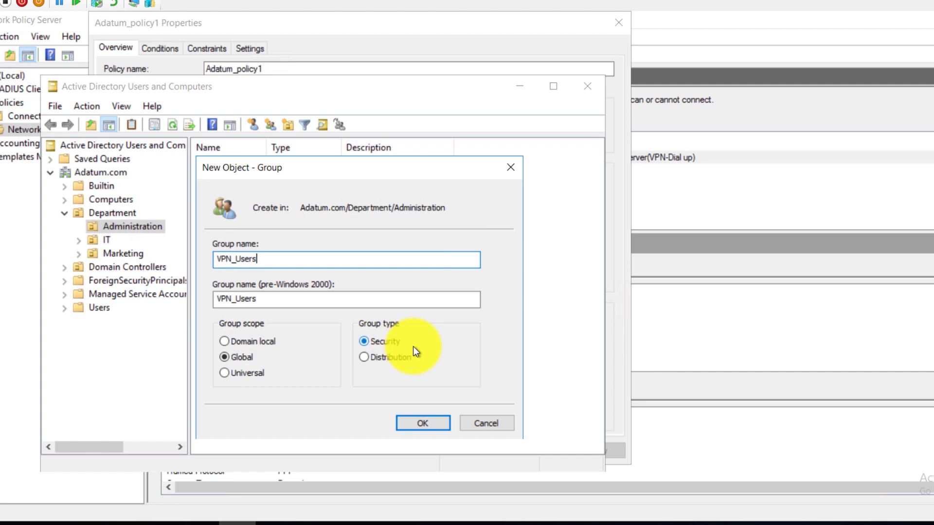
{"action": "left_click", "coordinate": [417, 422]}
Add the user account in Administration to the VPN_Users group
{"action": "left_click", "coordinate": [311, 277]}
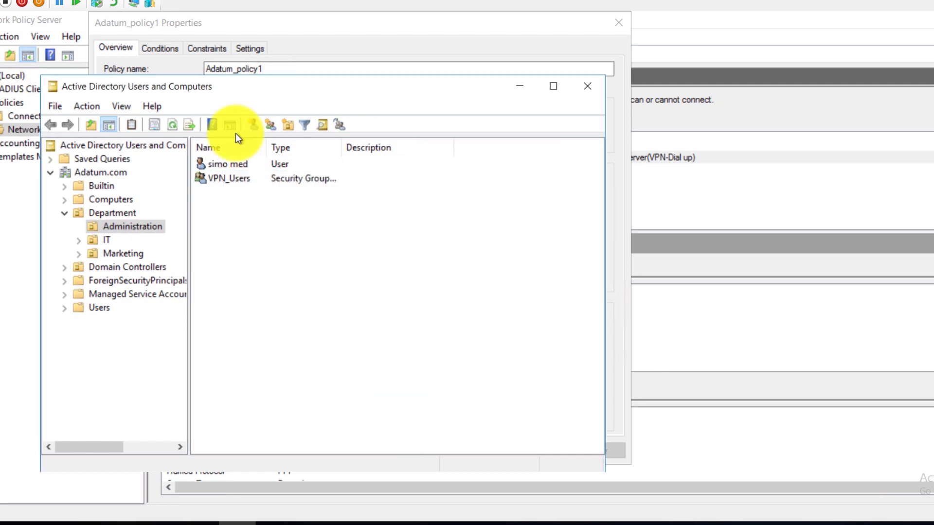
{"action": "left_click", "coordinate": [226, 167]}
{"action": "right_click", "coordinate": [226, 167]}
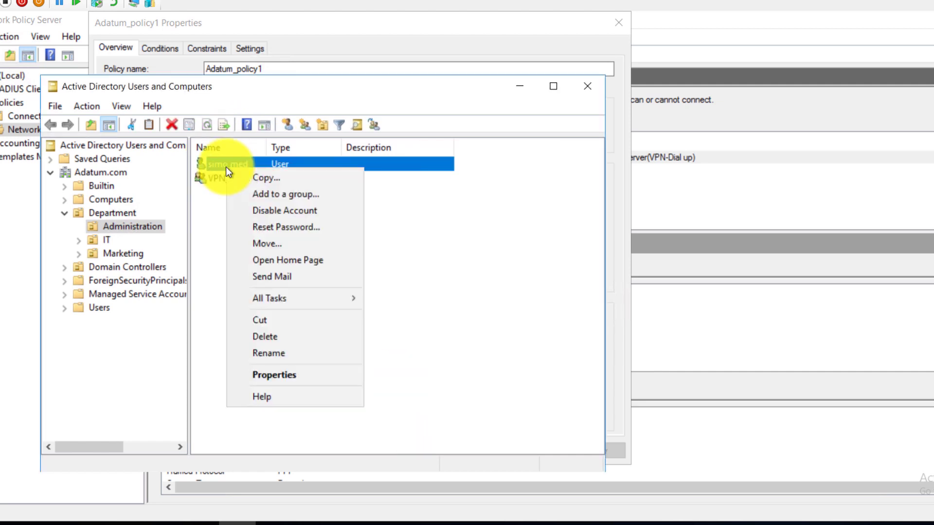
{"action": "left_click", "coordinate": [243, 192]}
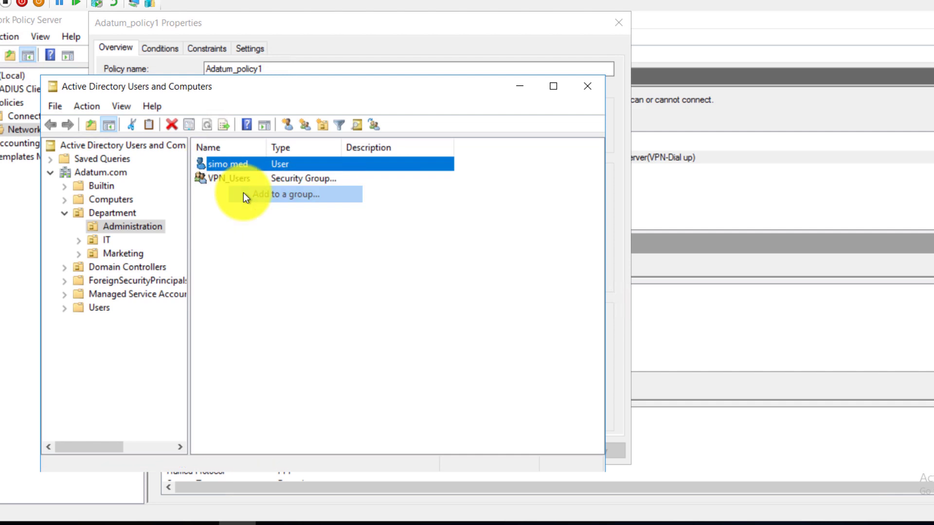
{"action": "type", "text": "VPN_Users"}
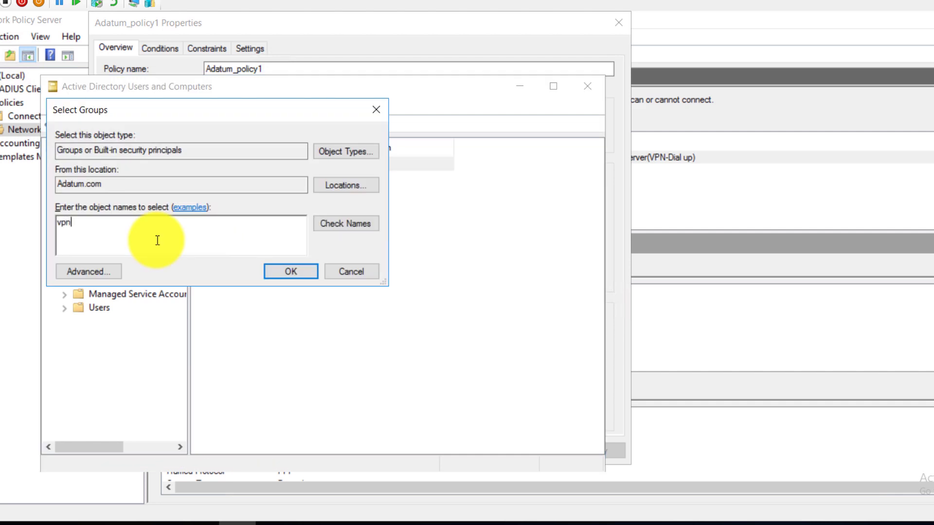
{"action": "left_click", "coordinate": [271, 274]}
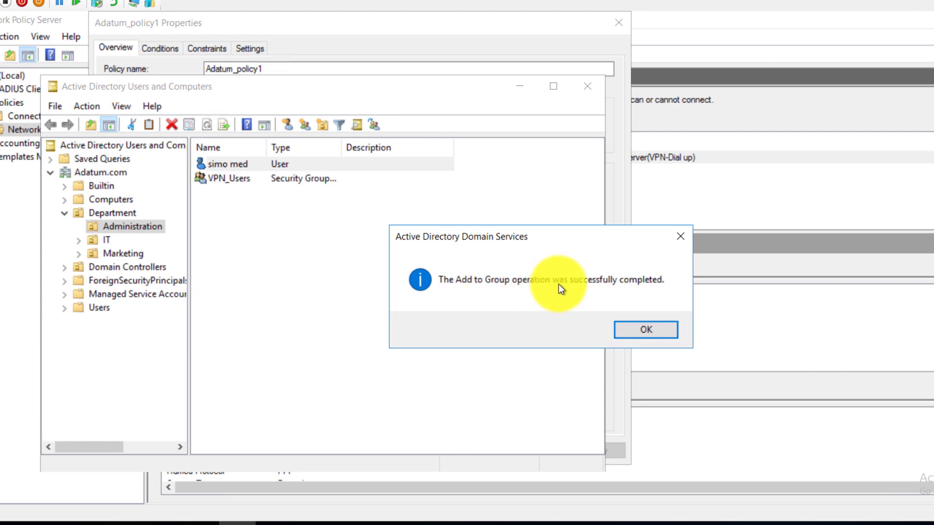
Confirm Adatum_policy1's network access server type as Remote Access Server (VPN-Dial up)
{"action": "left_click", "coordinate": [628, 330]}
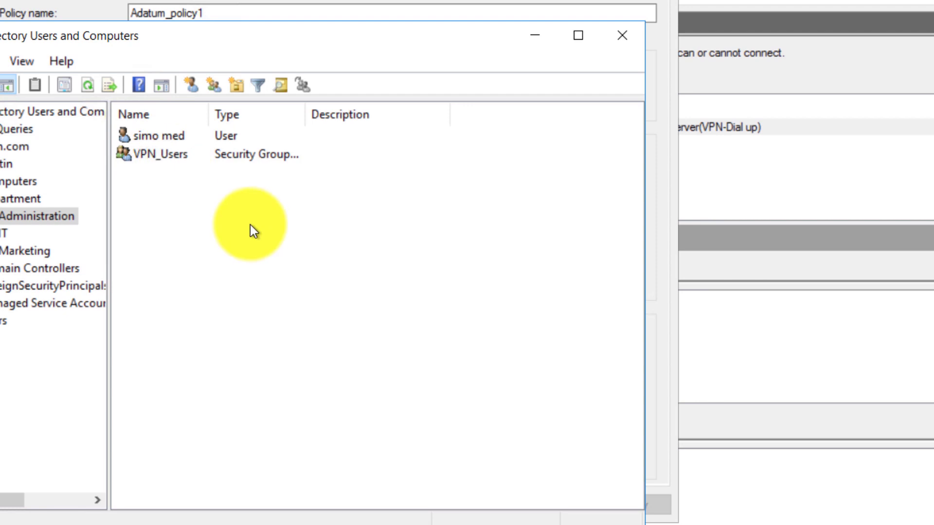
{"action": "left_click", "coordinate": [132, 524]}
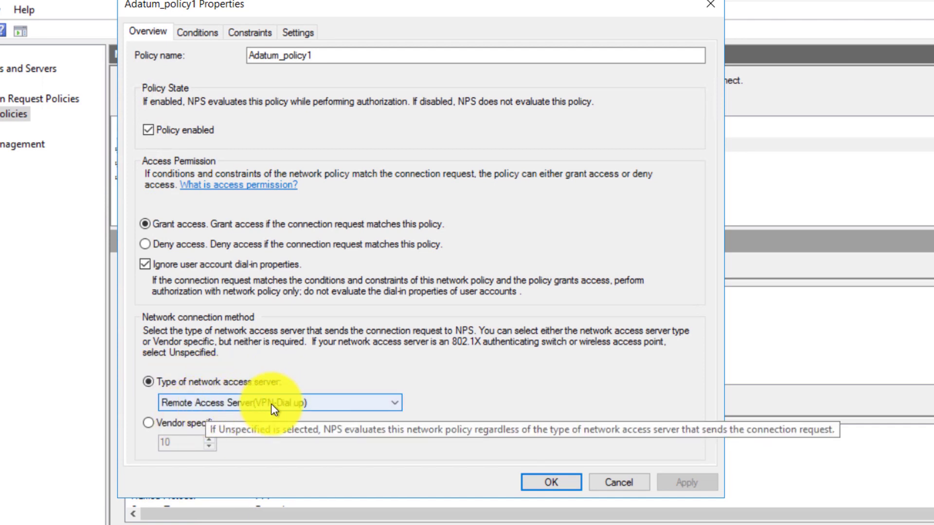
{"action": "left_click", "coordinate": [296, 406]}
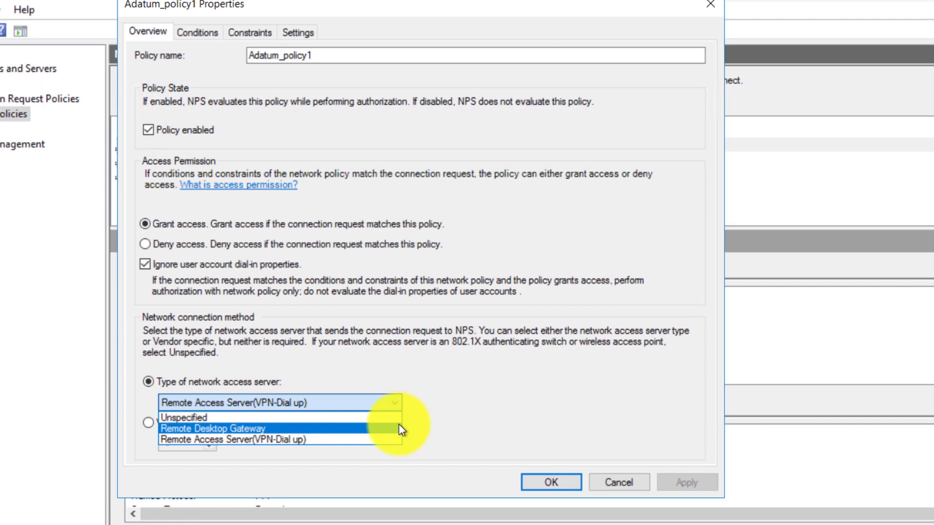
{"action": "left_click", "coordinate": [315, 440]}
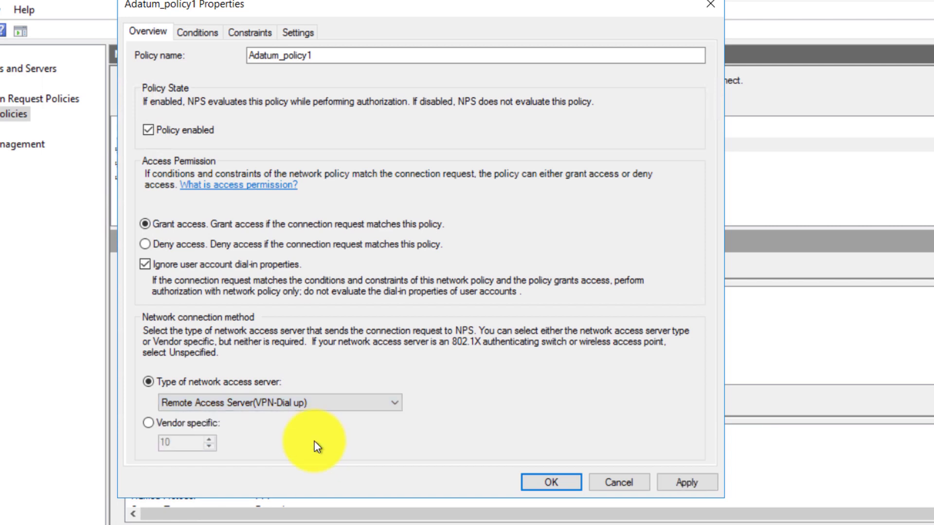
{"action": "left_click", "coordinate": [198, 32]}
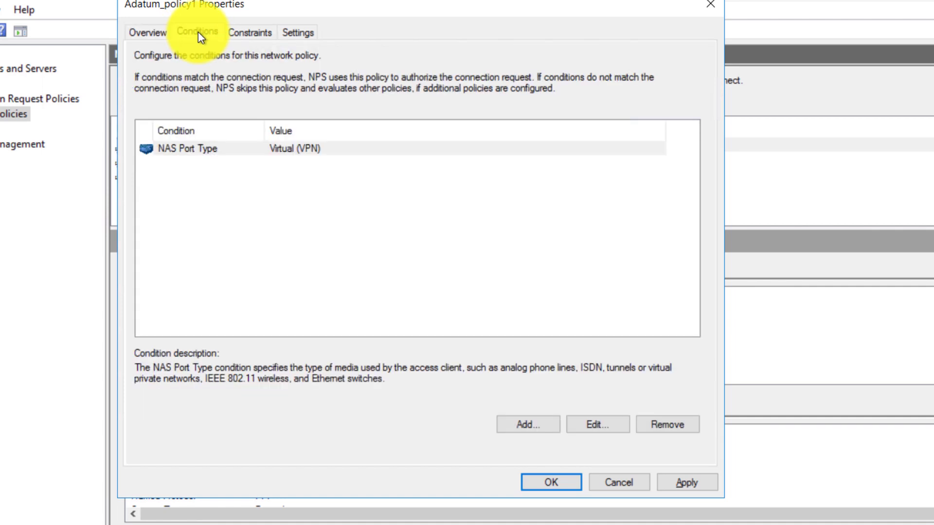
Select the NAS Port Type condition and bring up the condition types to add
{"action": "left_click", "coordinate": [201, 148]}
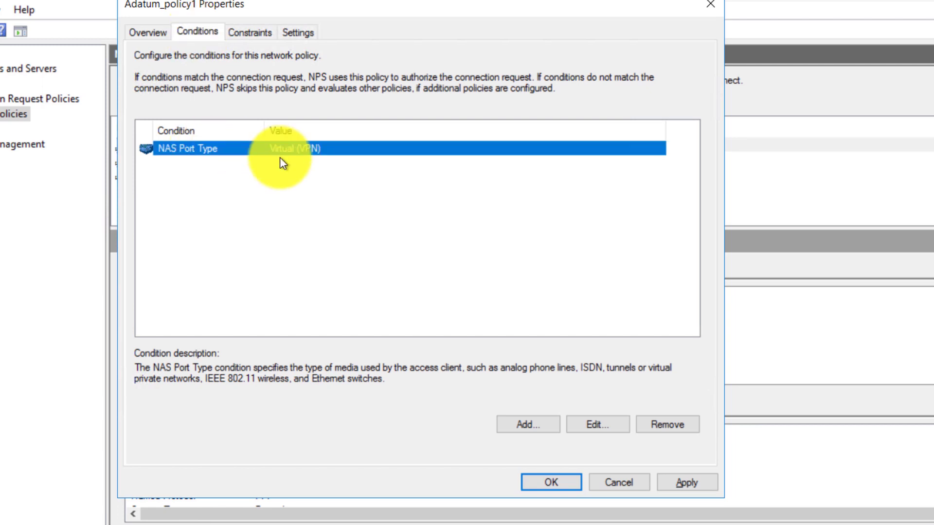
{"action": "left_click", "coordinate": [534, 423]}
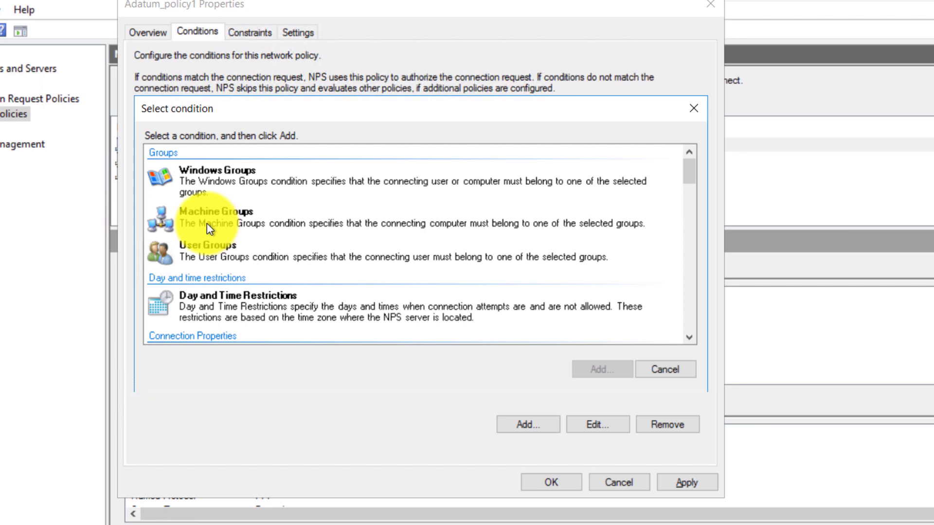
Add a User Groups condition for ADATUM\VPN_Users to Adatum_policy1 and apply it
{"action": "left_click", "coordinate": [203, 217]}
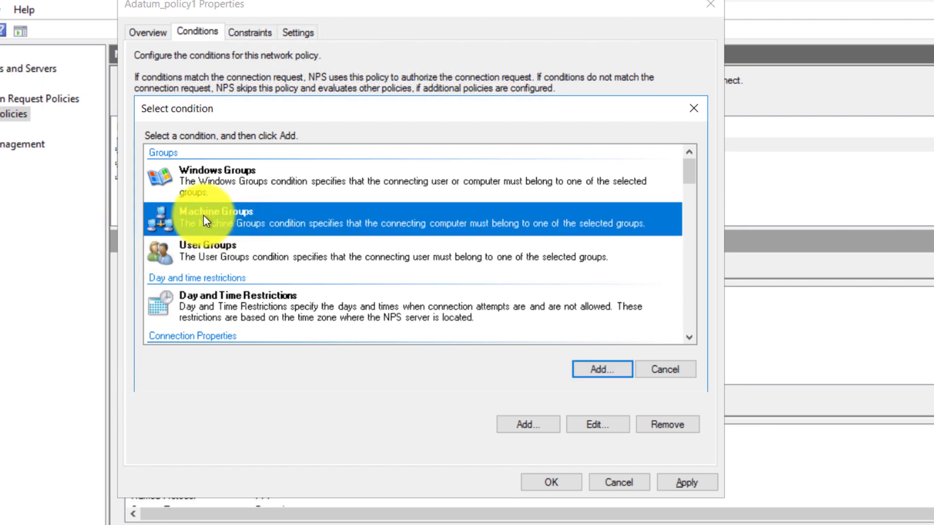
{"action": "double_click", "coordinate": [219, 215]}
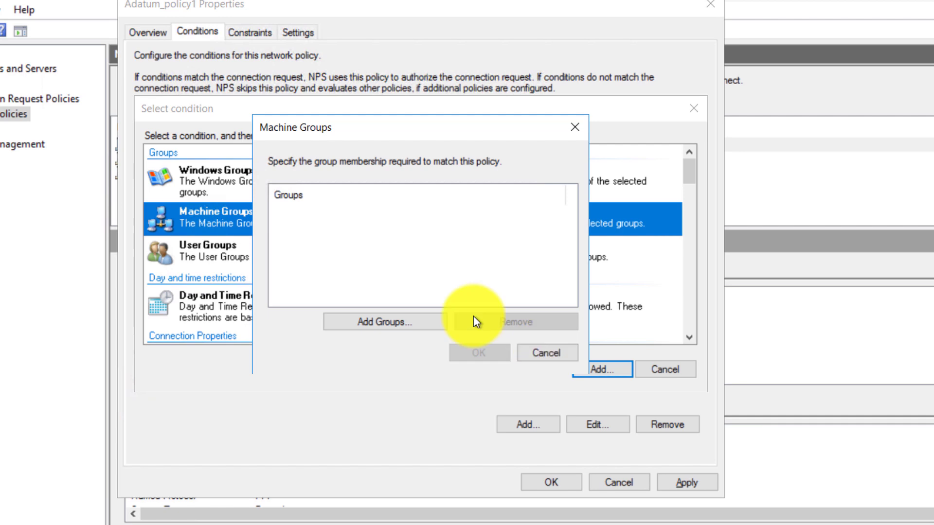
{"action": "left_click", "coordinate": [531, 354]}
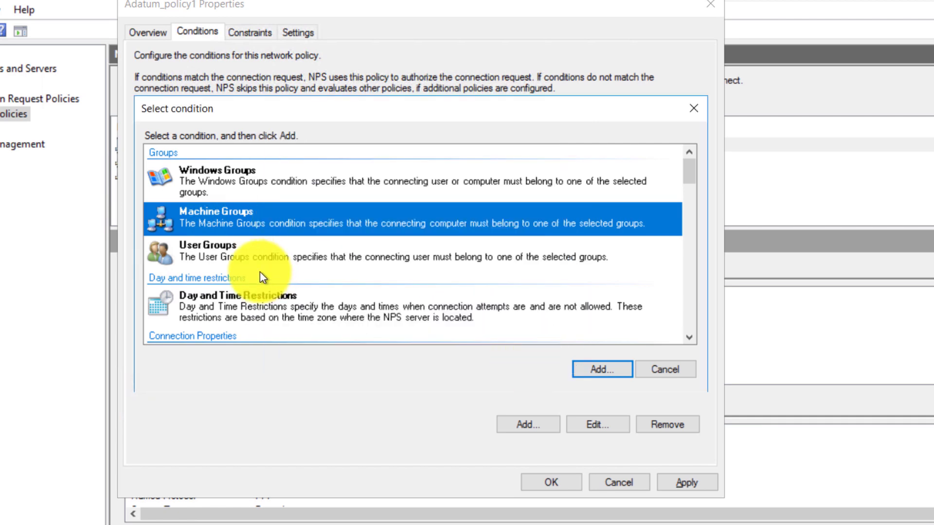
{"action": "left_click", "coordinate": [200, 249]}
{"action": "double_click", "coordinate": [200, 249]}
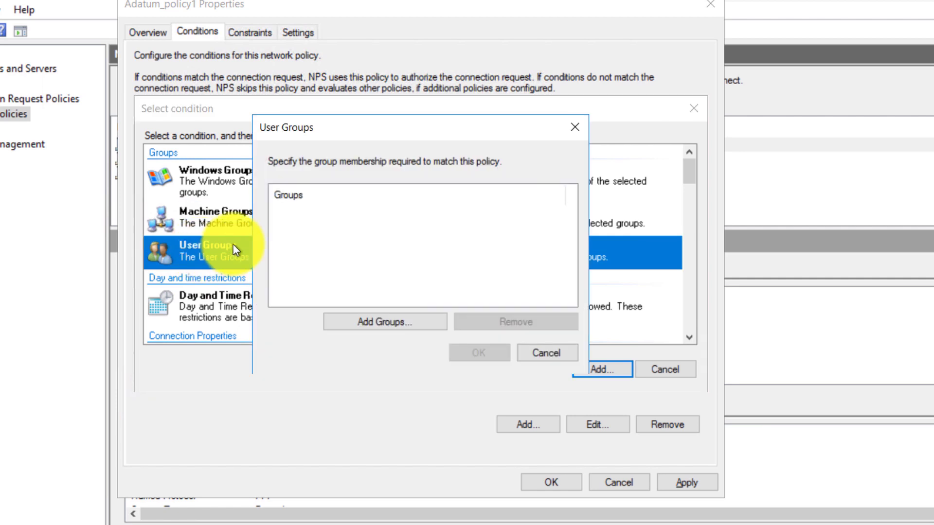
{"action": "left_click", "coordinate": [357, 321]}
{"action": "type", "text": "v"}
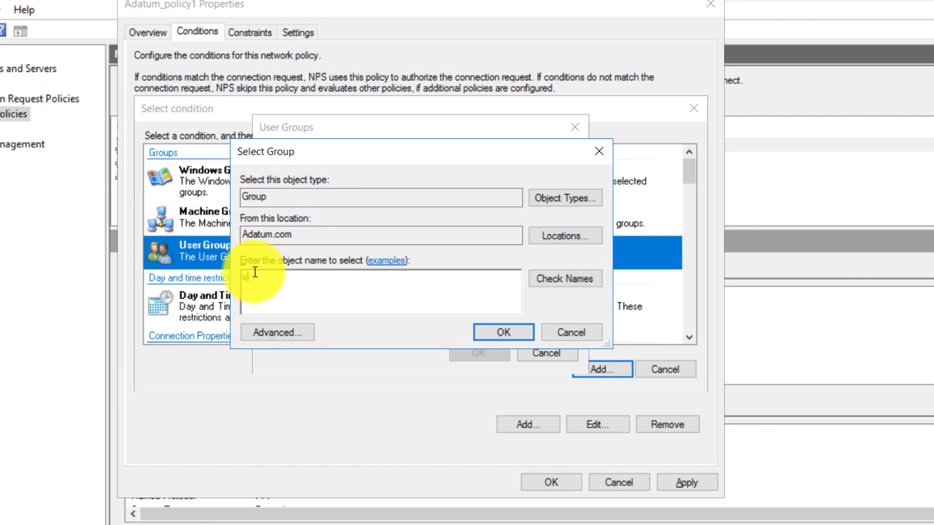
{"action": "type", "text": "pn-"}
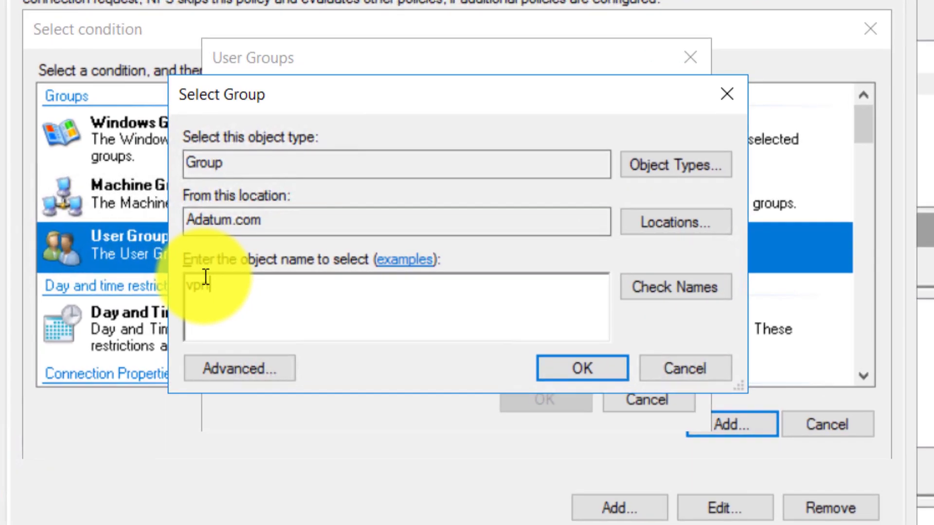
{"action": "left_click", "coordinate": [483, 334]}
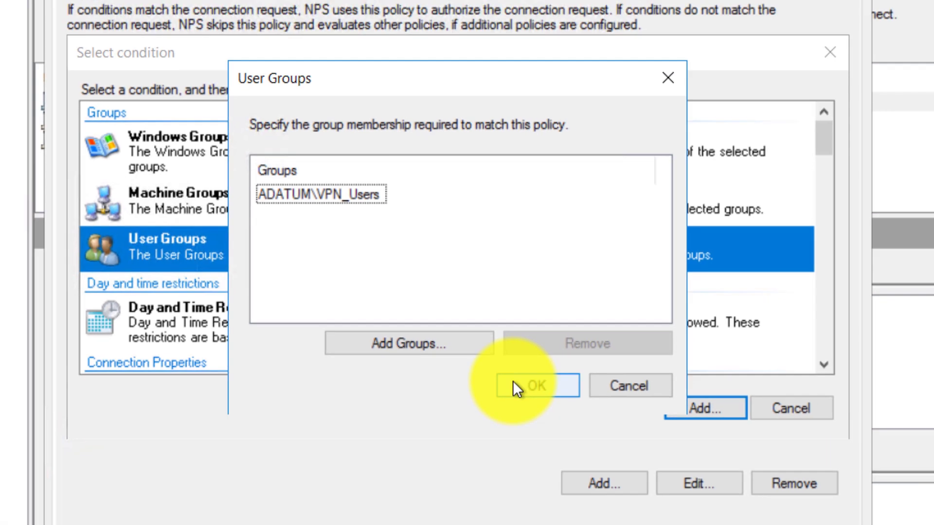
{"action": "left_click", "coordinate": [520, 395]}
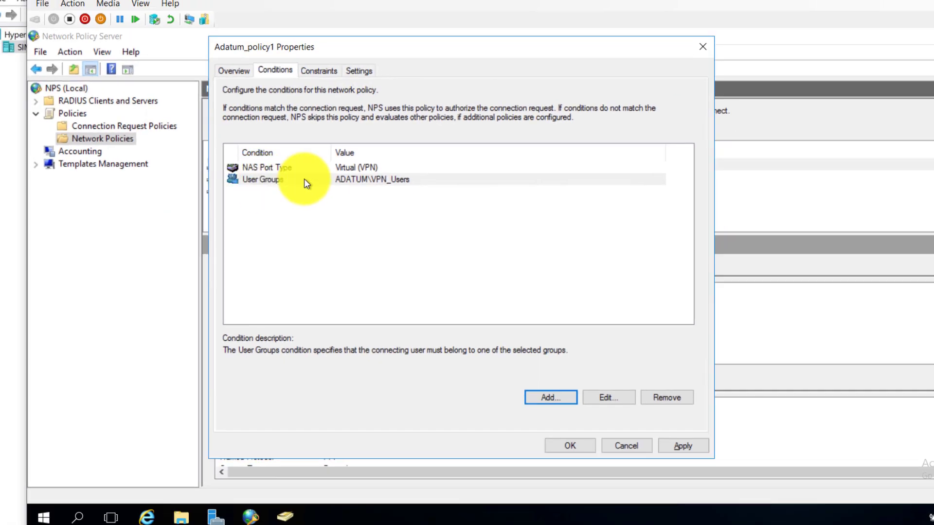
{"action": "left_click", "coordinate": [683, 446]}
{"action": "left_click", "coordinate": [550, 397]}
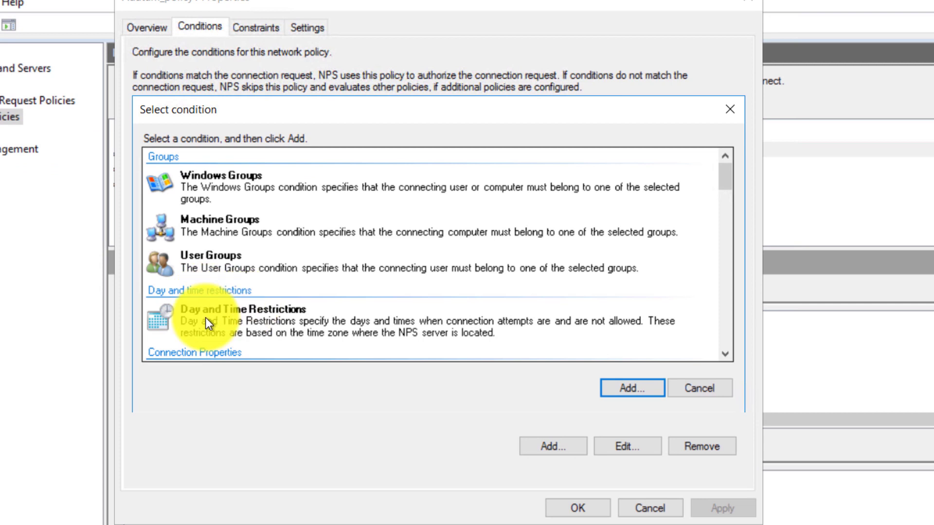
Restrict Adatum_policy1's access hours to lundi through vendredi, 08:00 to 18:00
{"action": "double_click", "coordinate": [205, 317]}
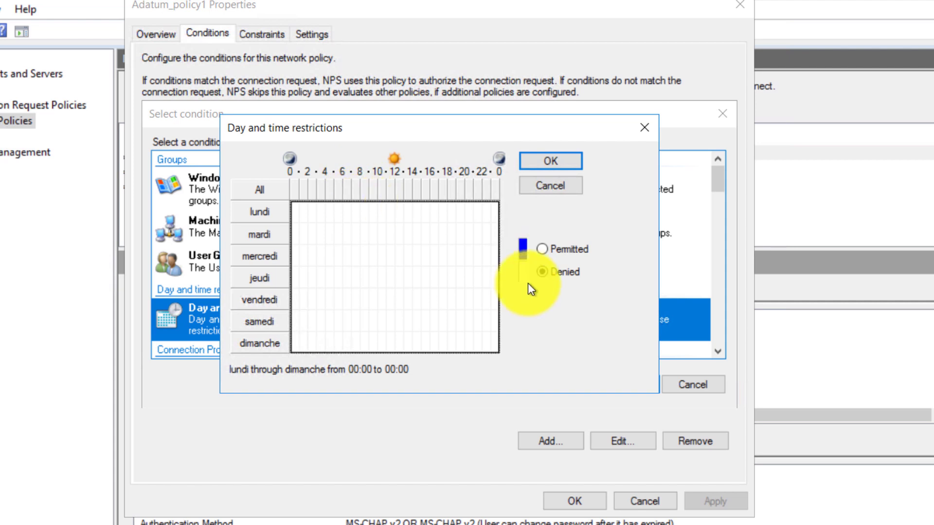
{"action": "left_click", "coordinate": [544, 249]}
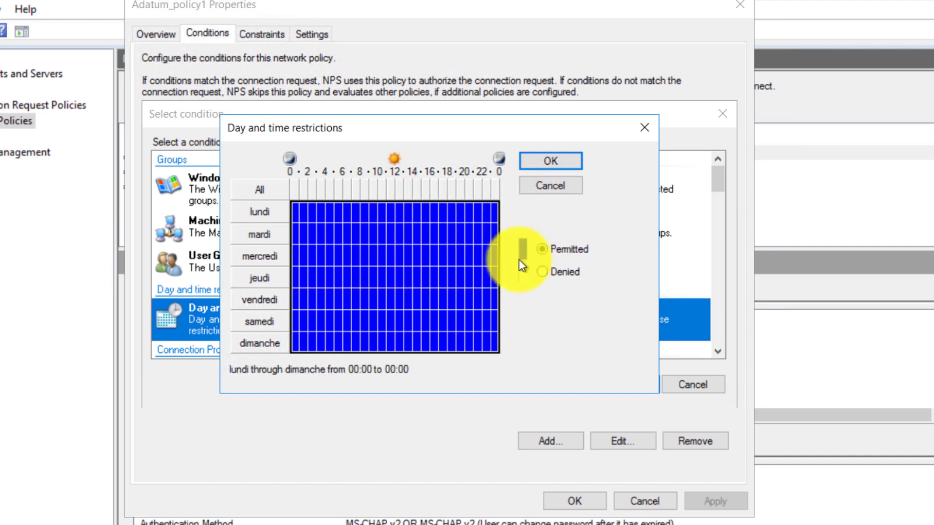
{"action": "left_click", "coordinate": [541, 272]}
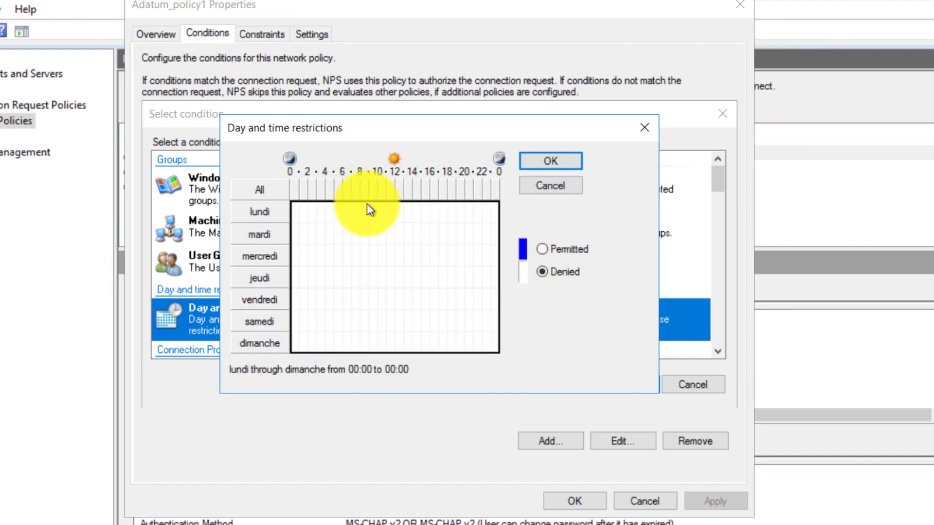
{"action": "left_click_drag", "start_coordinate": [367, 204], "coordinate": [446, 287]}
{"action": "left_click", "coordinate": [542, 250]}
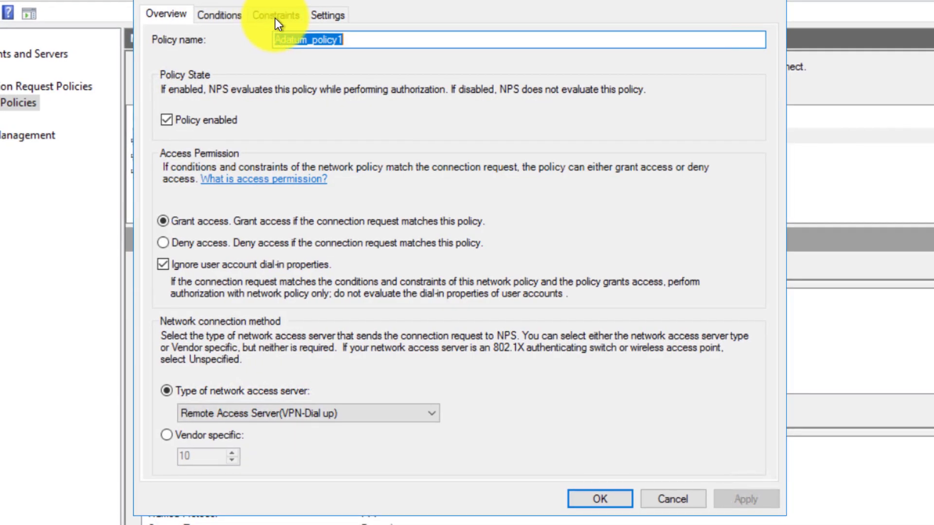
Make Adatum_policy1 disconnect users after 5 minutes of idle time
{"action": "left_click", "coordinate": [276, 18]}
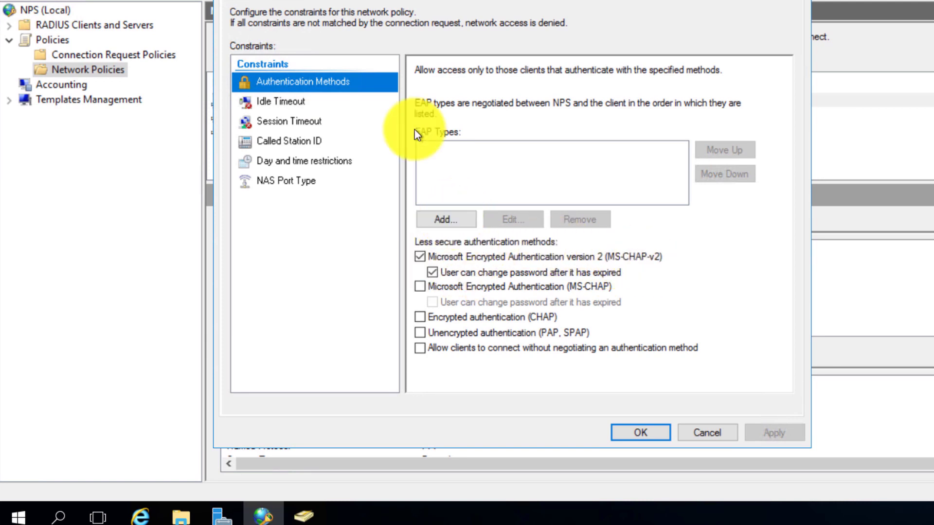
{"action": "left_click", "coordinate": [441, 223]}
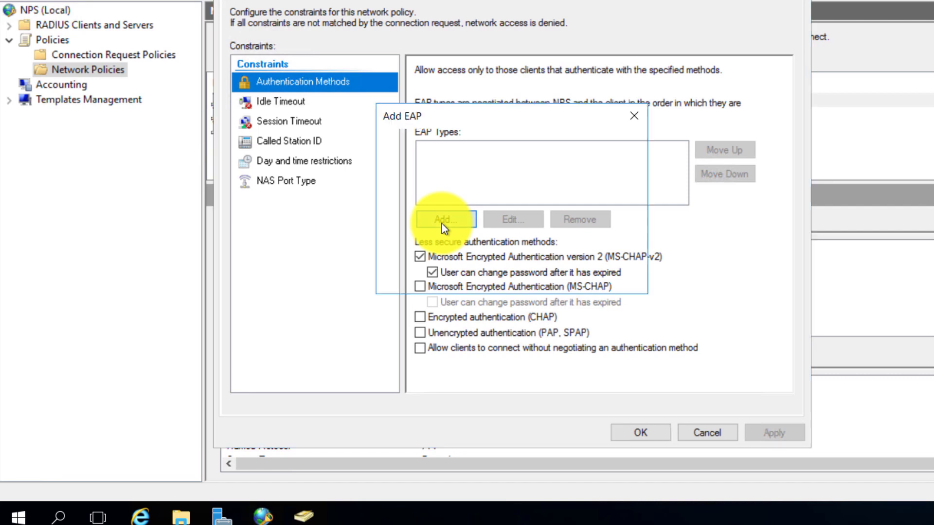
{"action": "left_click", "coordinate": [529, 173]}
{"action": "left_click", "coordinate": [603, 276]}
{"action": "left_click", "coordinate": [273, 102]}
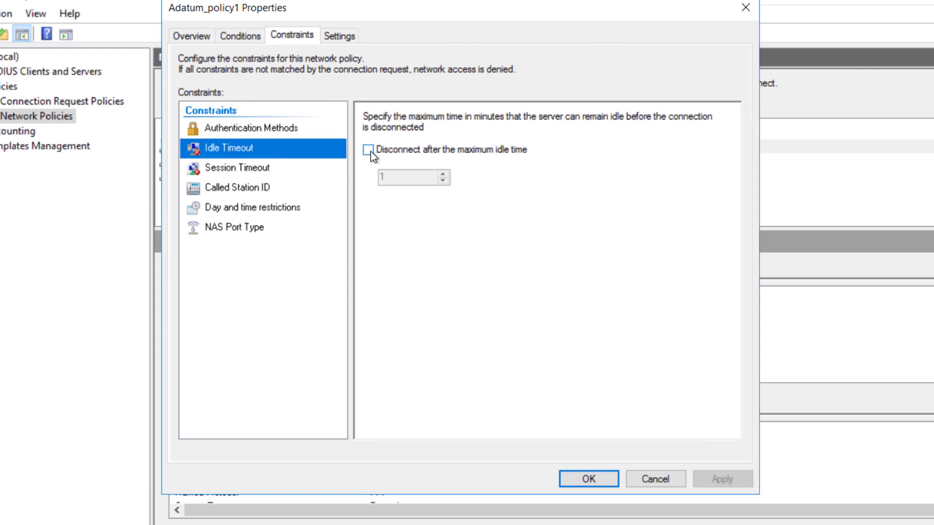
{"action": "left_click", "coordinate": [370, 151]}
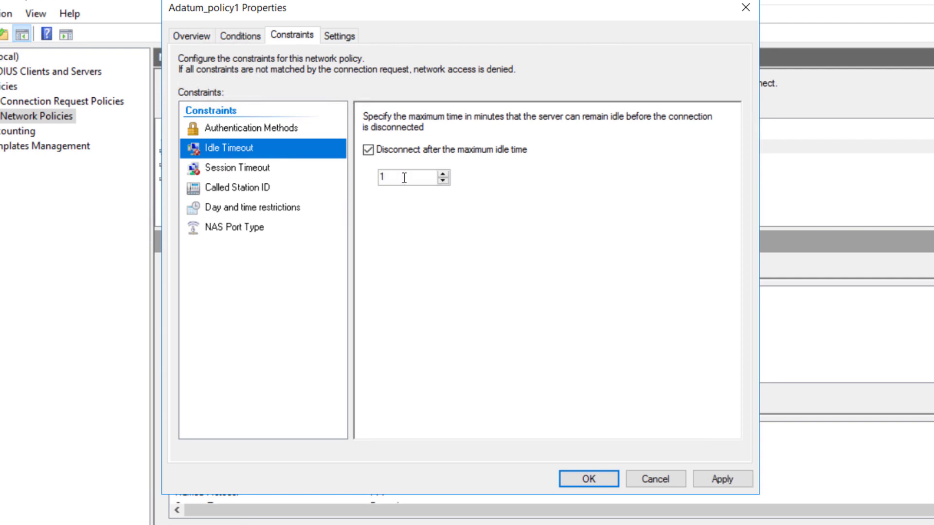
{"action": "left_click_drag", "start_coordinate": [404, 177], "coordinate": [375, 176]}
{"action": "type", "text": "5"}
{"action": "left_click", "coordinate": [276, 171]}
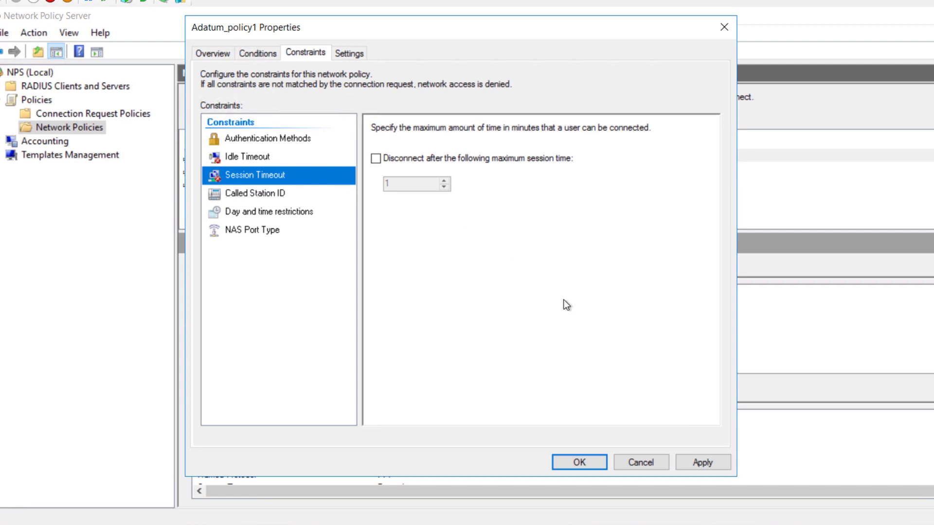
Start a new IPv4 inbound filter for a destination network using TCP
{"action": "left_click", "coordinate": [343, 56]}
{"action": "left_click", "coordinate": [249, 218]}
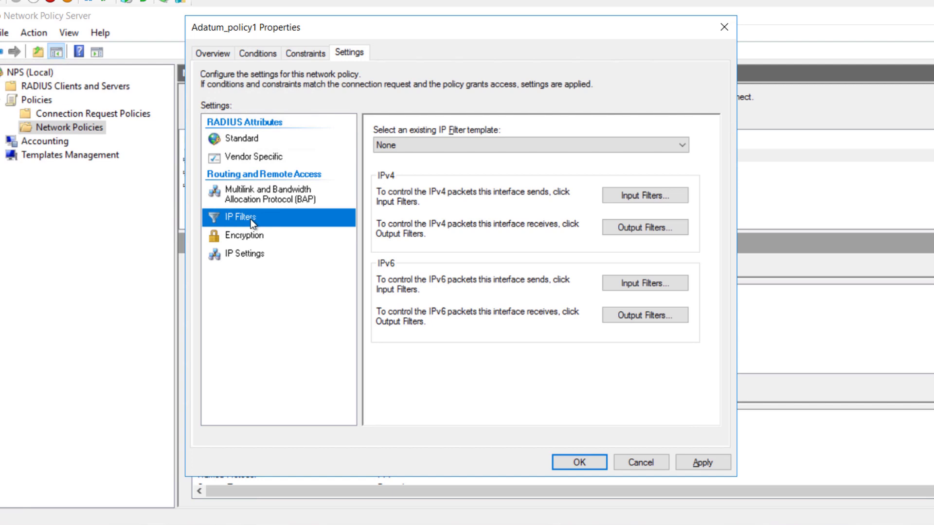
{"action": "left_click", "coordinate": [625, 194]}
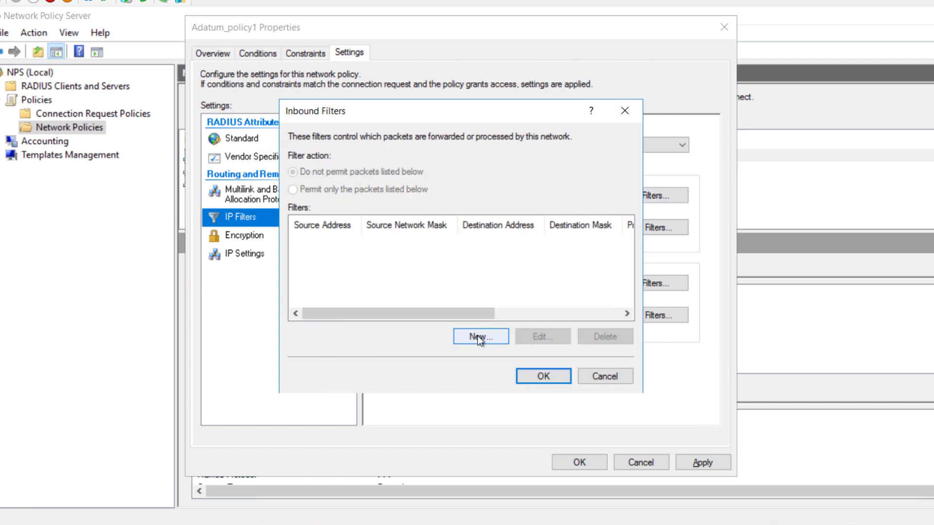
{"action": "left_click", "coordinate": [477, 335]}
{"action": "left_click", "coordinate": [381, 210]}
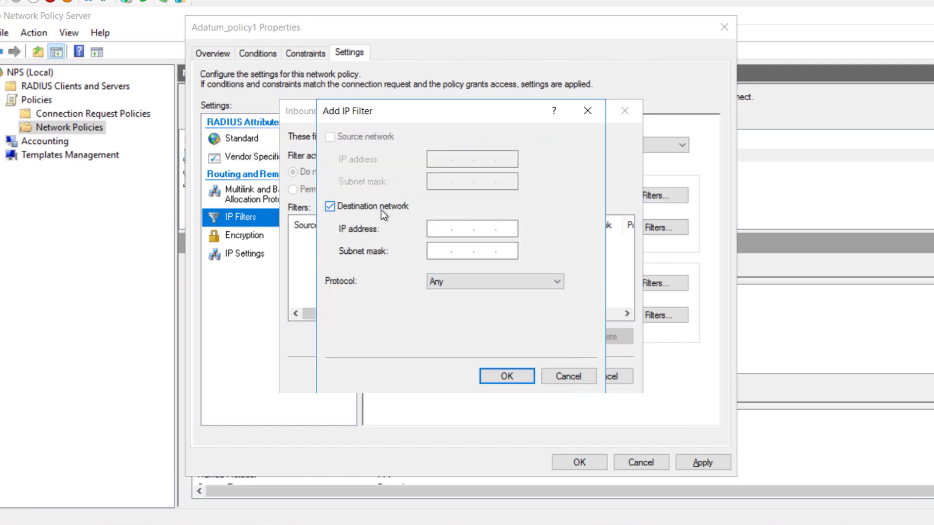
{"action": "left_click", "coordinate": [440, 228]}
{"action": "left_click", "coordinate": [456, 283]}
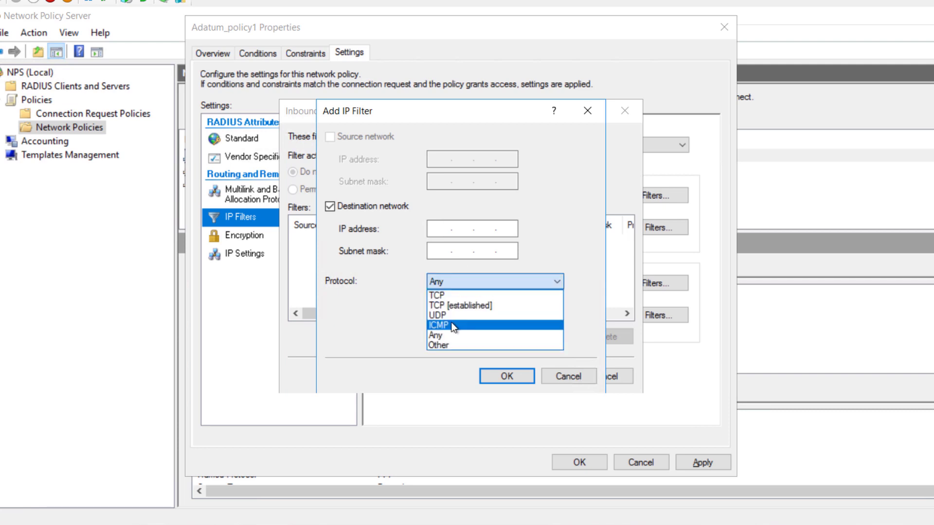
{"action": "left_click", "coordinate": [446, 295]}
Discard the new filter and close the inbound filters and policy properties unsaved
{"action": "left_click", "coordinate": [441, 323]}
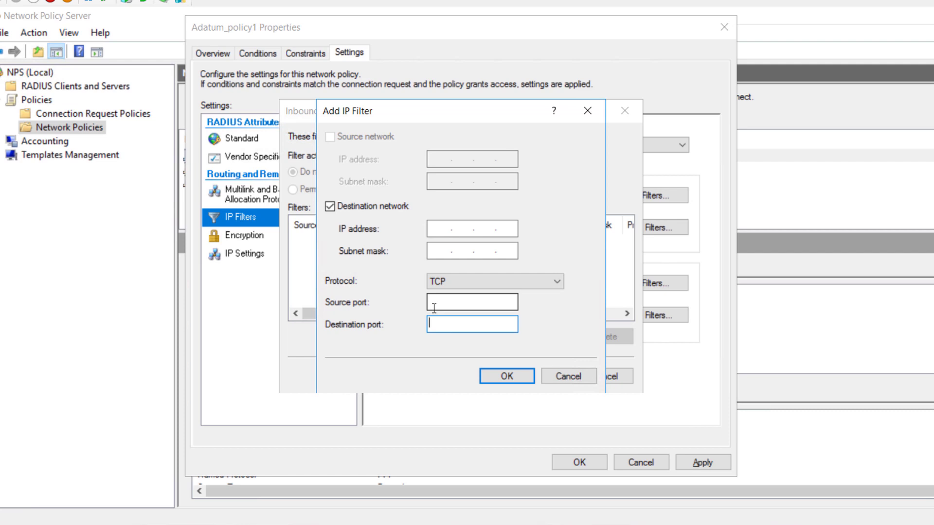
{"action": "left_click", "coordinate": [434, 307]}
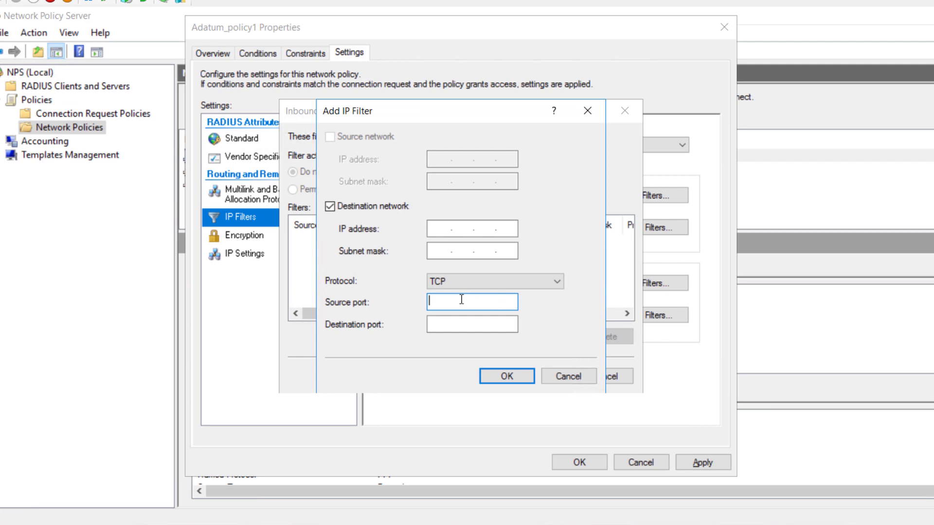
{"action": "left_click", "coordinate": [435, 325]}
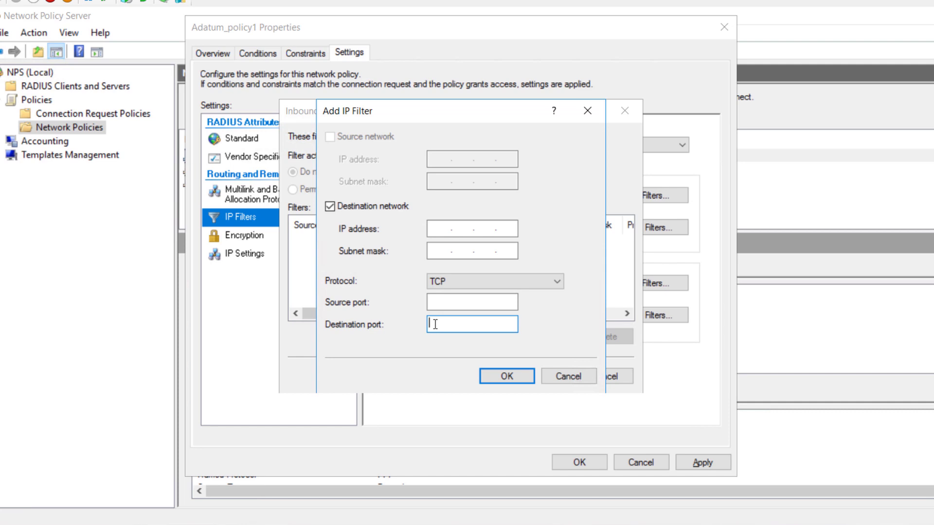
{"action": "left_click", "coordinate": [567, 376]}
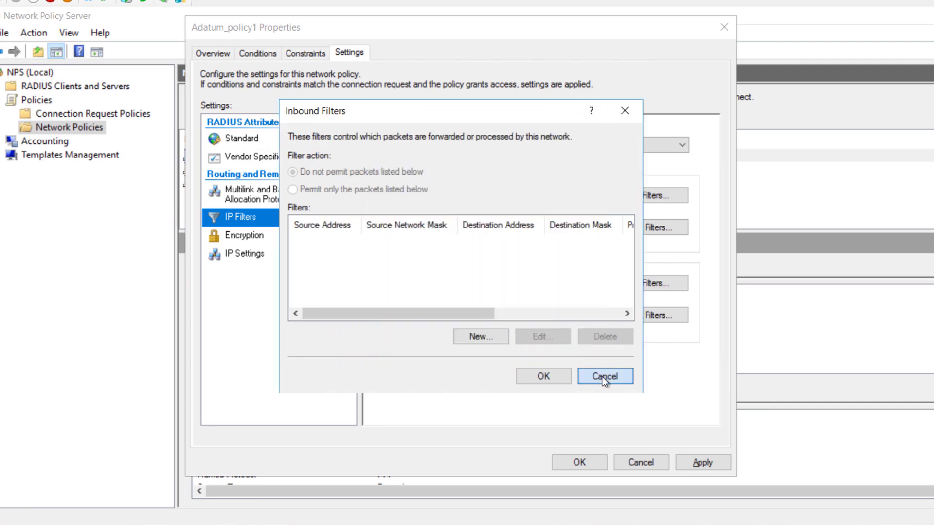
{"action": "left_click", "coordinate": [603, 377]}
{"action": "left_click", "coordinate": [640, 462]}
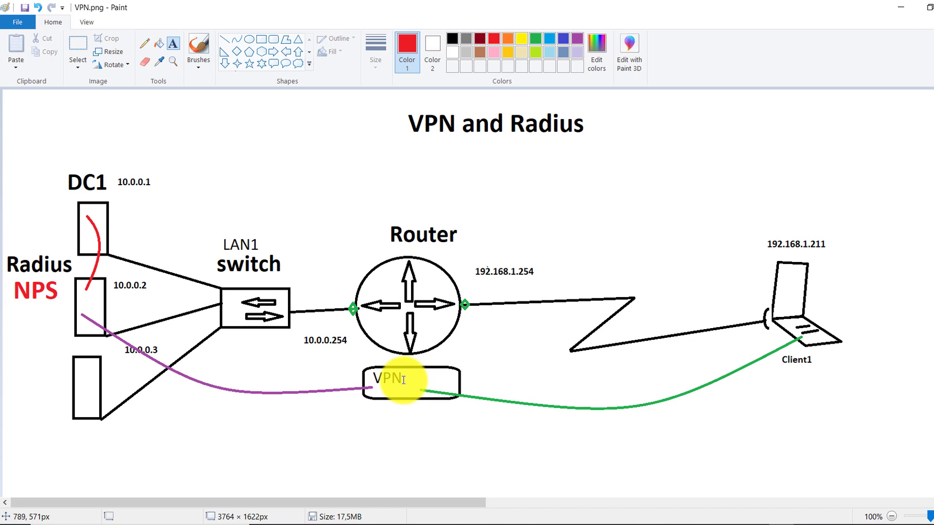
Show previews of the running virtual machine windows from the taskbar
{"action": "left_click", "coordinate": [754, 518]}
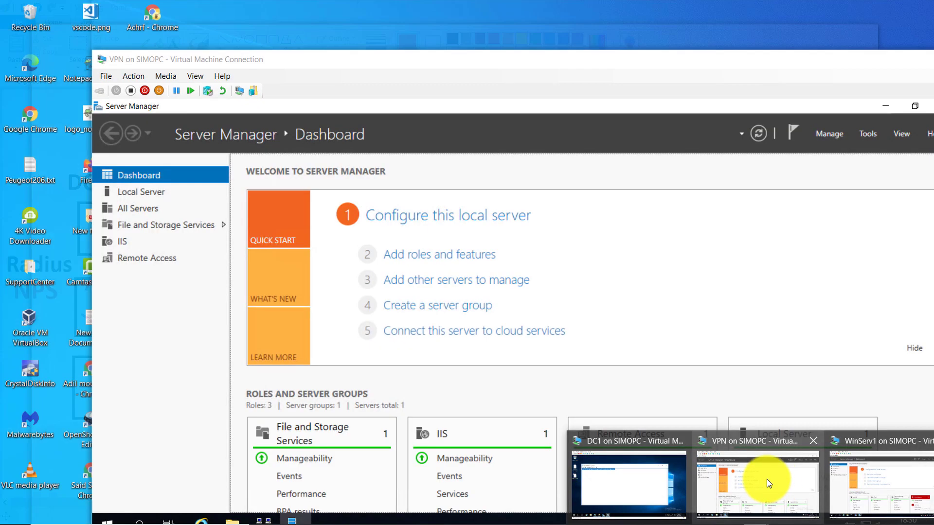
Switch to the VPN virtual machine and open the VPN (local) server's properties
{"action": "left_click", "coordinate": [766, 480]}
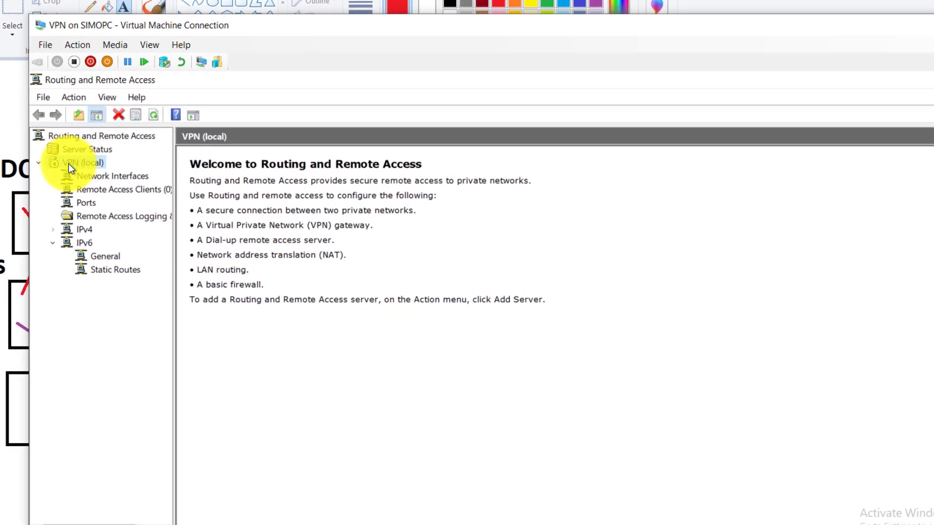
{"action": "right_click", "coordinate": [68, 163]}
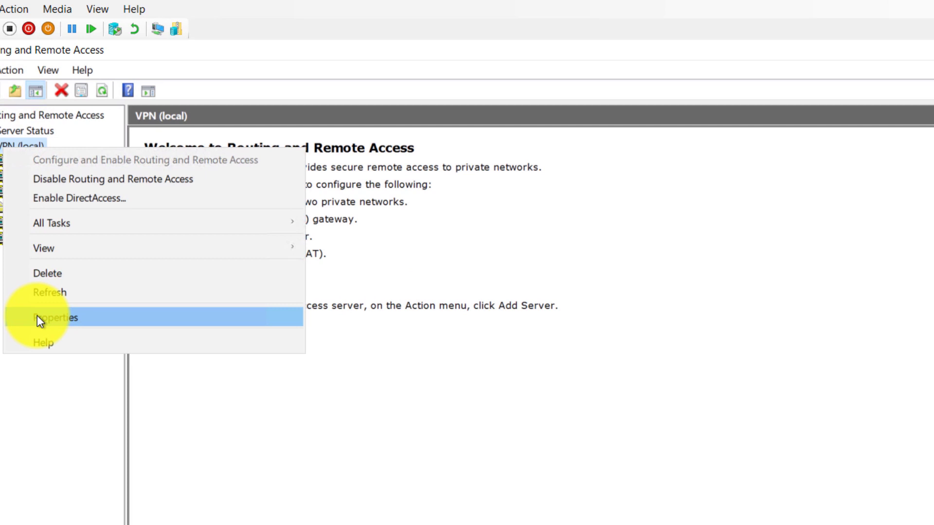
{"action": "left_click", "coordinate": [37, 315]}
Set the VPN server's authentication provider to RADIUS Authentication and open its RADIUS server list
{"action": "left_click", "coordinate": [212, 87]}
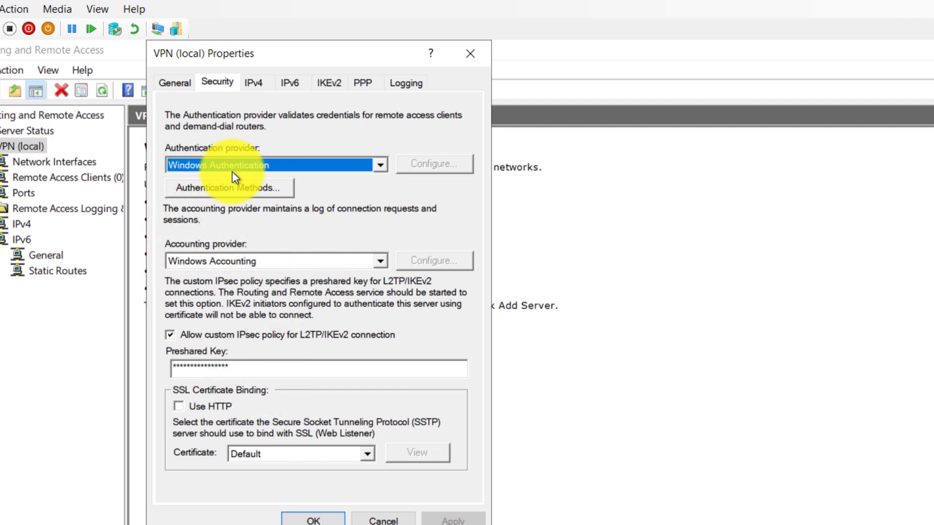
{"action": "left_click", "coordinate": [381, 166]}
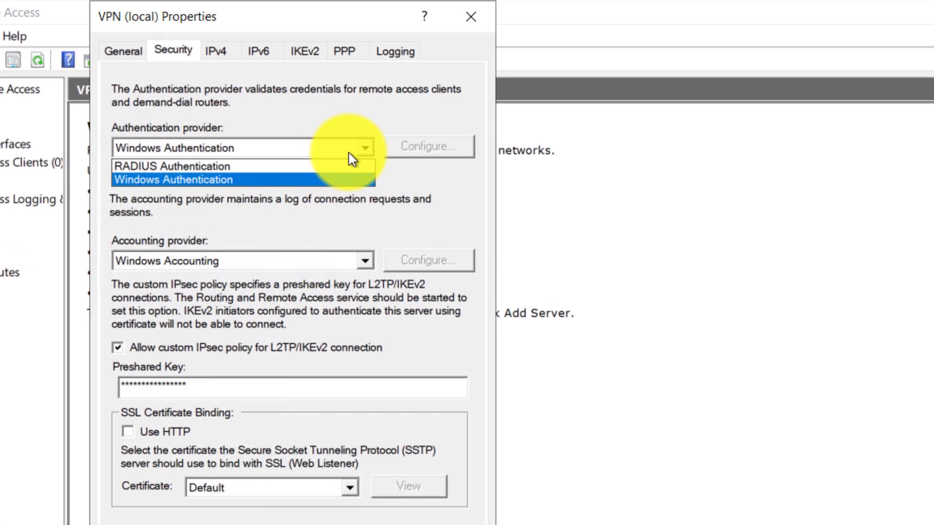
{"action": "left_click", "coordinate": [347, 165]}
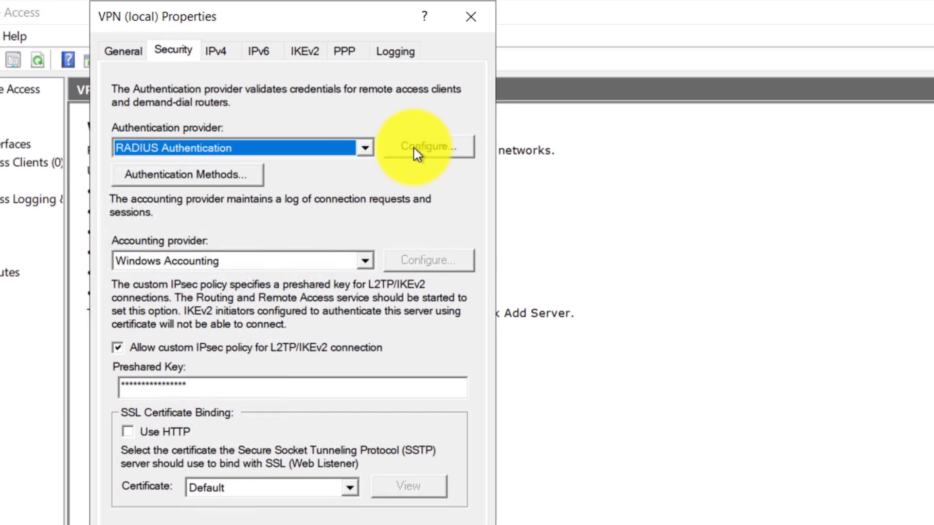
{"action": "left_click", "coordinate": [365, 150]}
{"action": "left_click", "coordinate": [306, 179]}
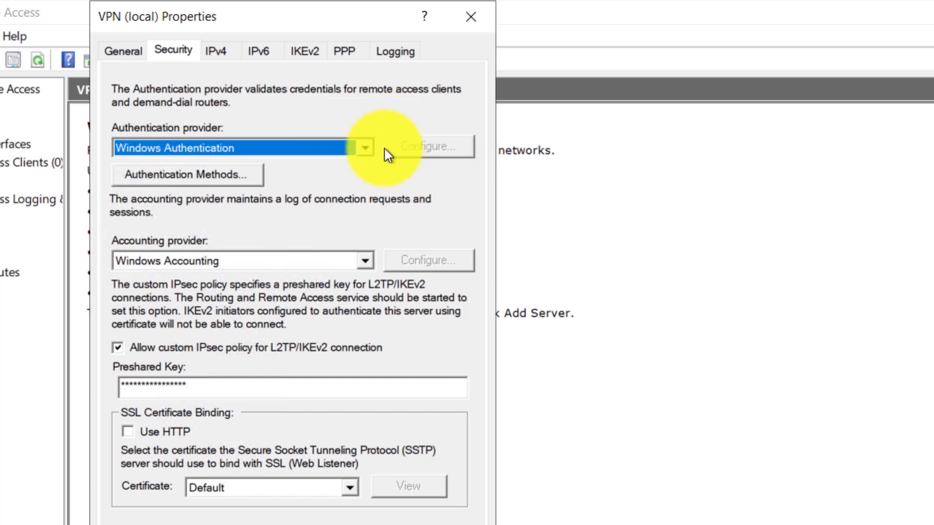
{"action": "left_click", "coordinate": [363, 148]}
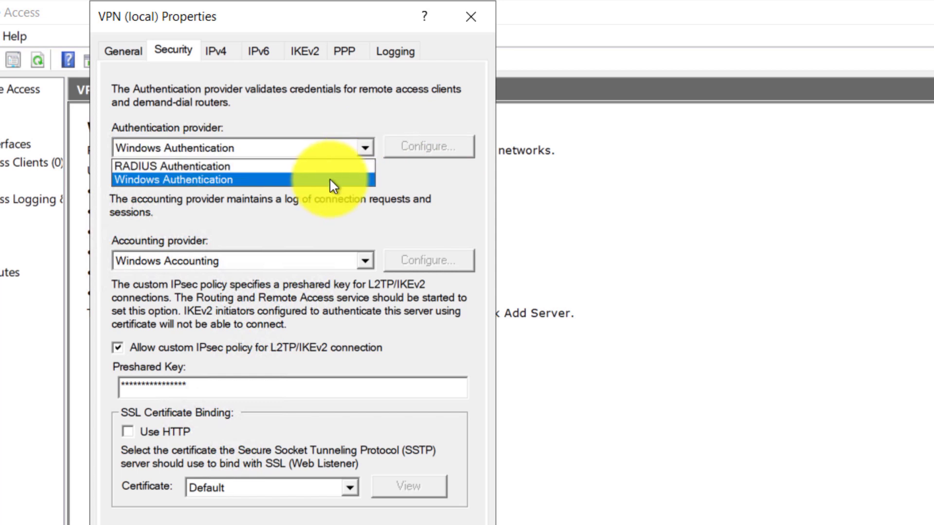
{"action": "left_click", "coordinate": [329, 167]}
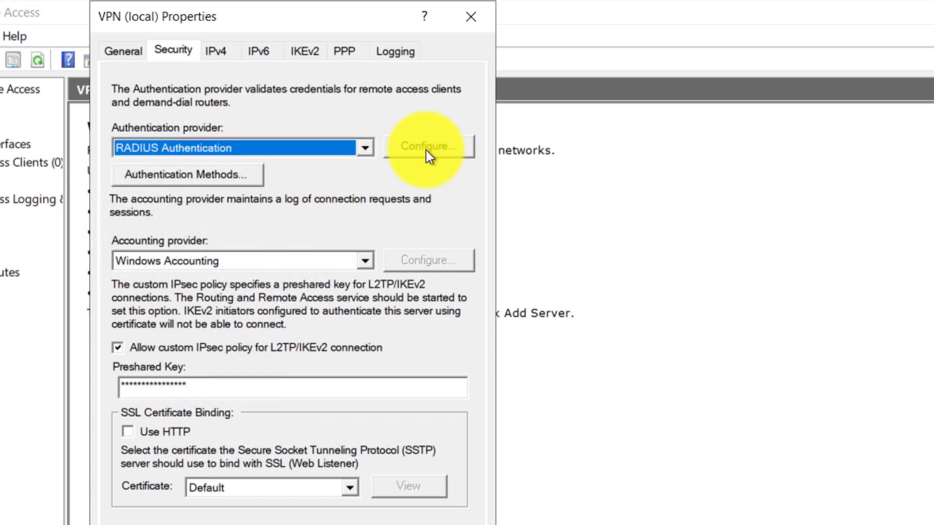
{"action": "left_click", "coordinate": [428, 148]}
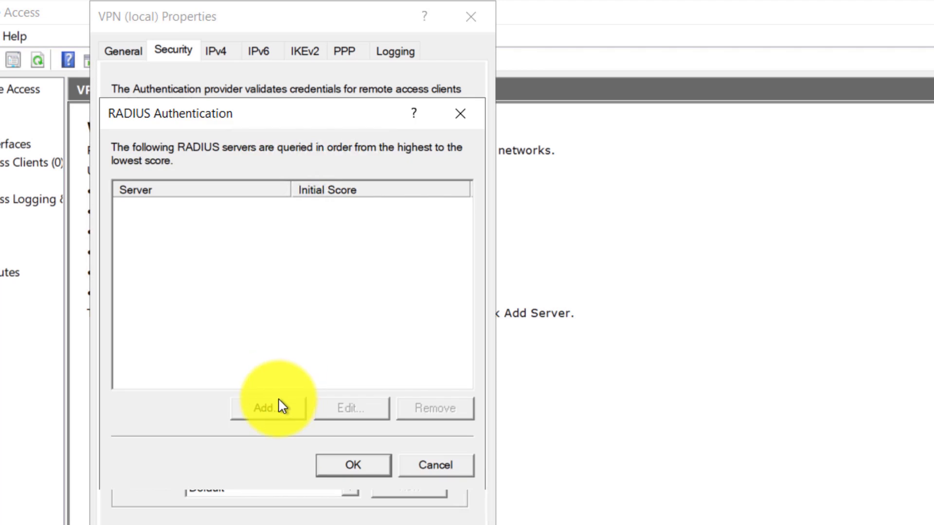
Add RADIUS server 10.0.0.1 and open its Change Secret dialog
{"action": "left_click", "coordinate": [273, 411]}
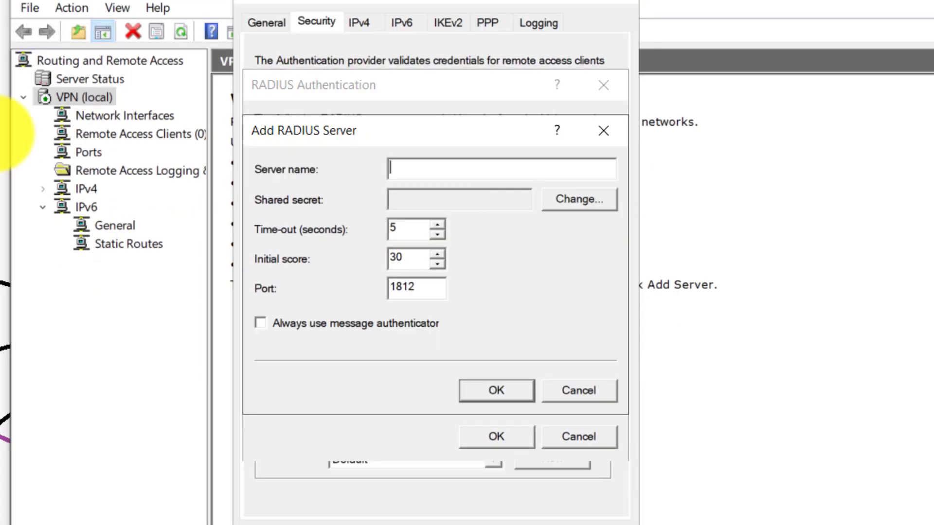
{"action": "type", "text": "10.0.0.1"}
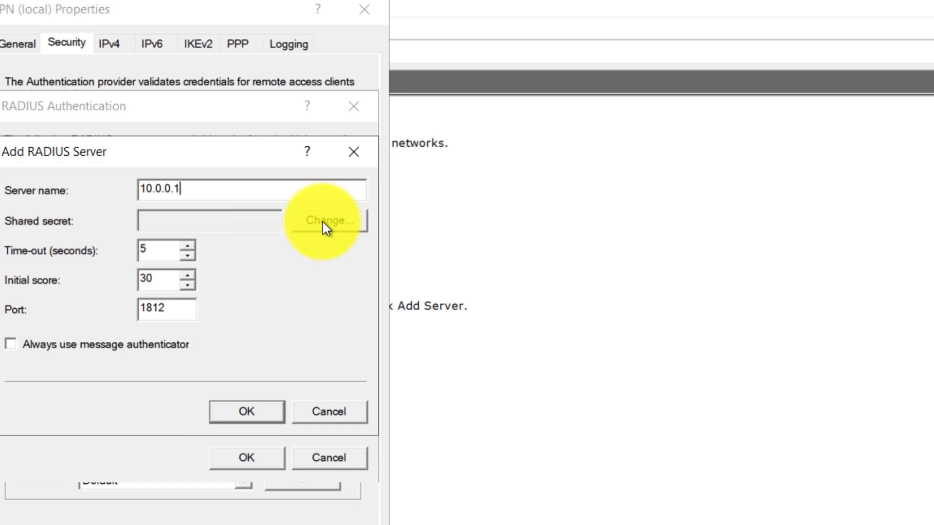
{"action": "left_click", "coordinate": [322, 220]}
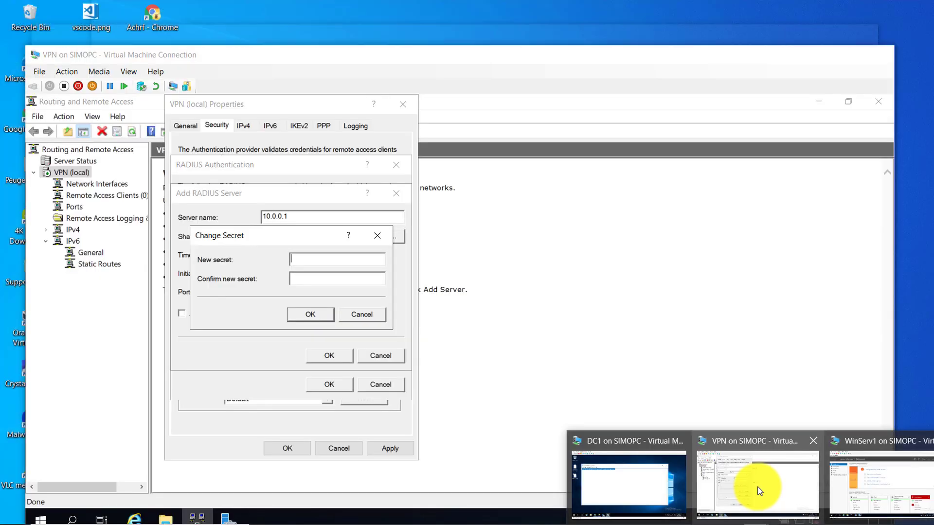
{"action": "left_click", "coordinate": [760, 491]}
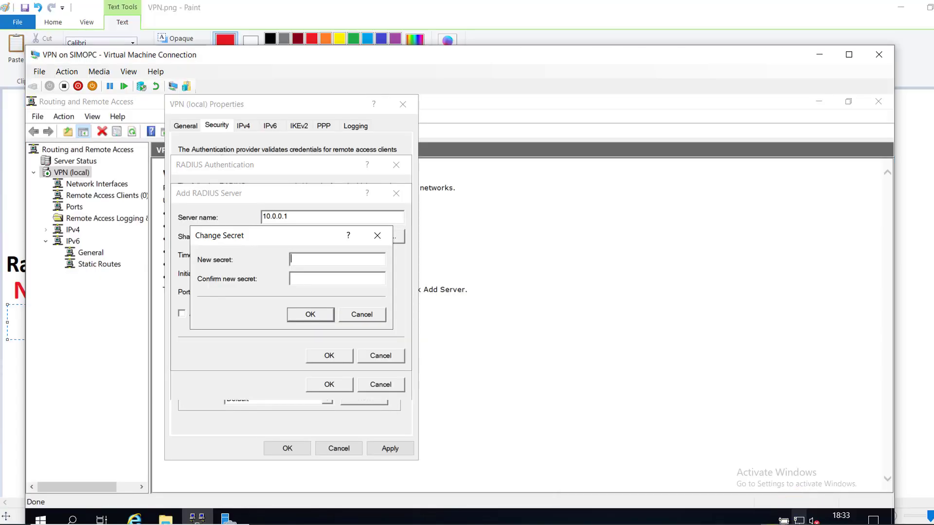
On DC1, open the Radius Client note and select the shared secret line
{"action": "mouse_move", "coordinate": [773, 523]}
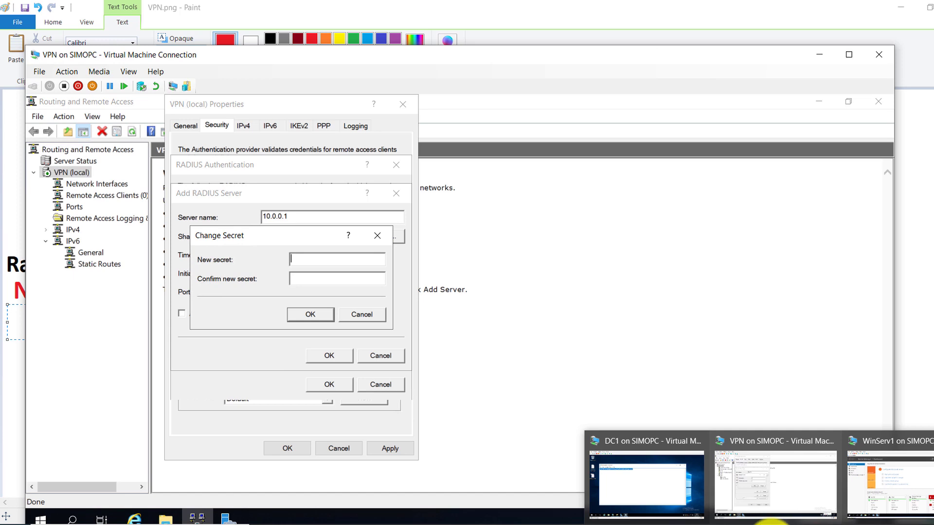
{"action": "left_click", "coordinate": [663, 493]}
{"action": "left_click", "coordinate": [673, 150]}
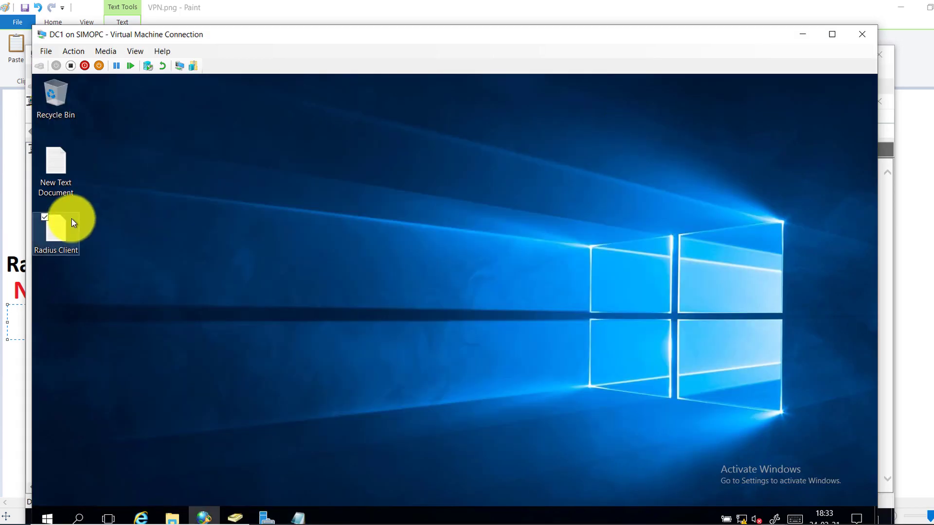
{"action": "double_click", "coordinate": [62, 231]}
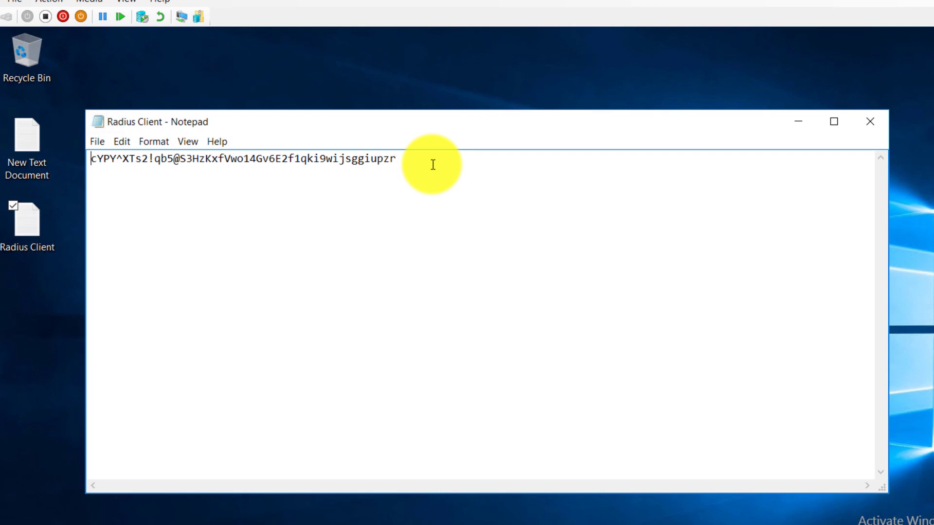
{"action": "left_click_drag", "start_coordinate": [433, 164], "coordinate": [18, 174]}
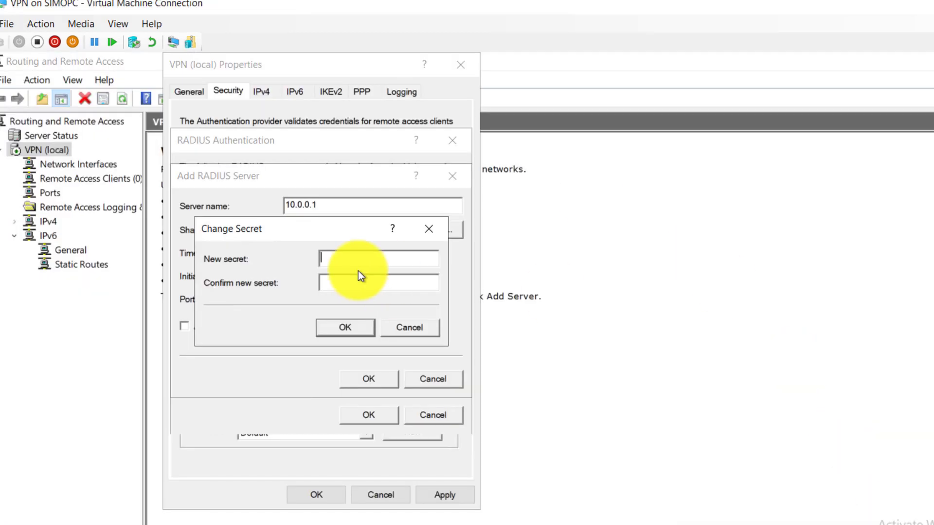
Paste the copied shared secret for 10.0.0.1 and confirm the RADIUS server list
{"action": "right_click", "coordinate": [356, 265]}
{"action": "left_click", "coordinate": [378, 333]}
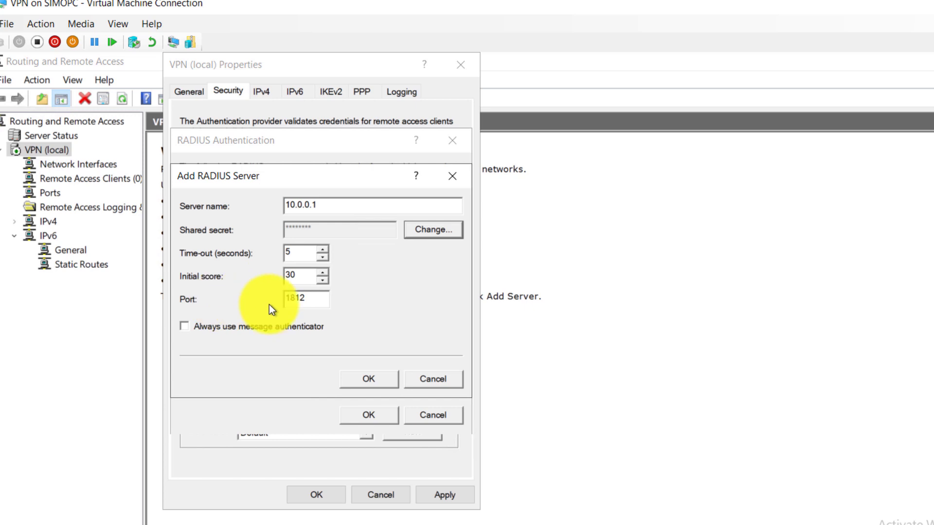
{"action": "left_click", "coordinate": [368, 381]}
{"action": "left_click", "coordinate": [375, 413]}
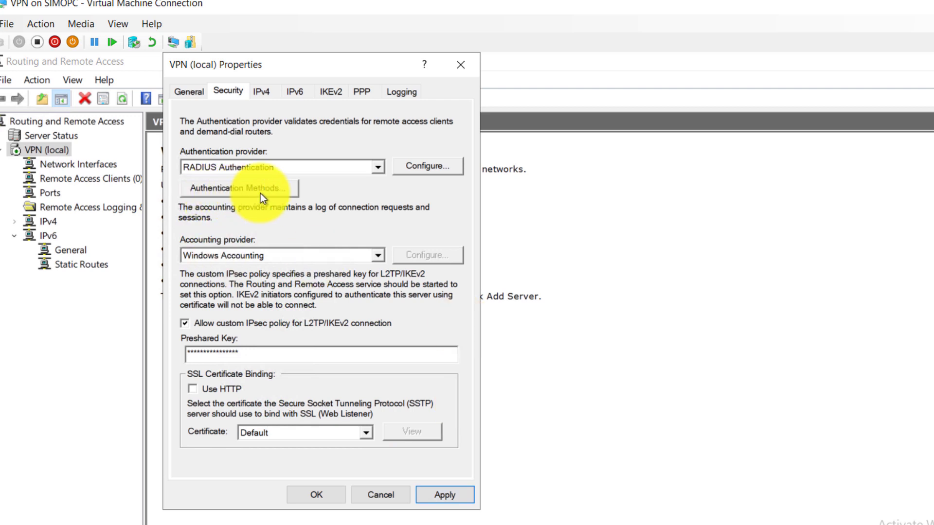
Disable EAP so only MS-CHAP v2 remains, and apply the security changes
{"action": "left_click", "coordinate": [245, 187]}
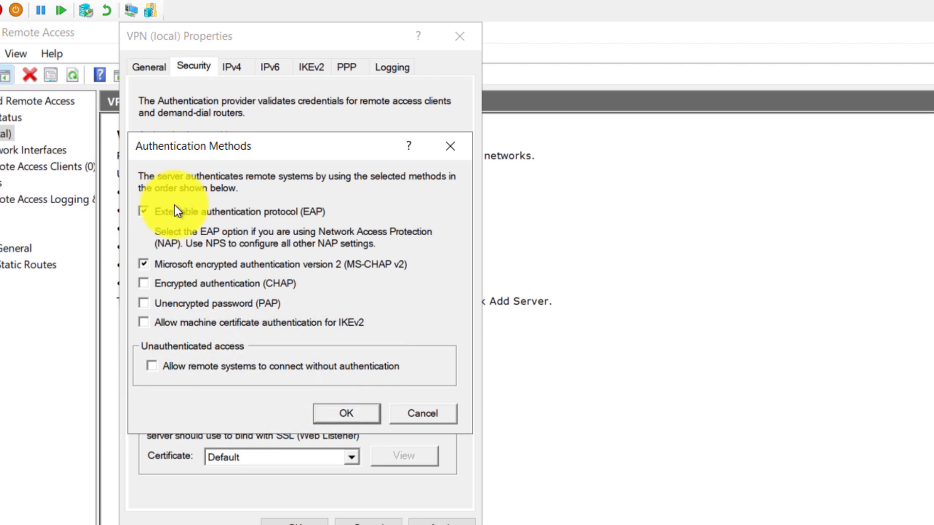
{"action": "left_click", "coordinate": [143, 212]}
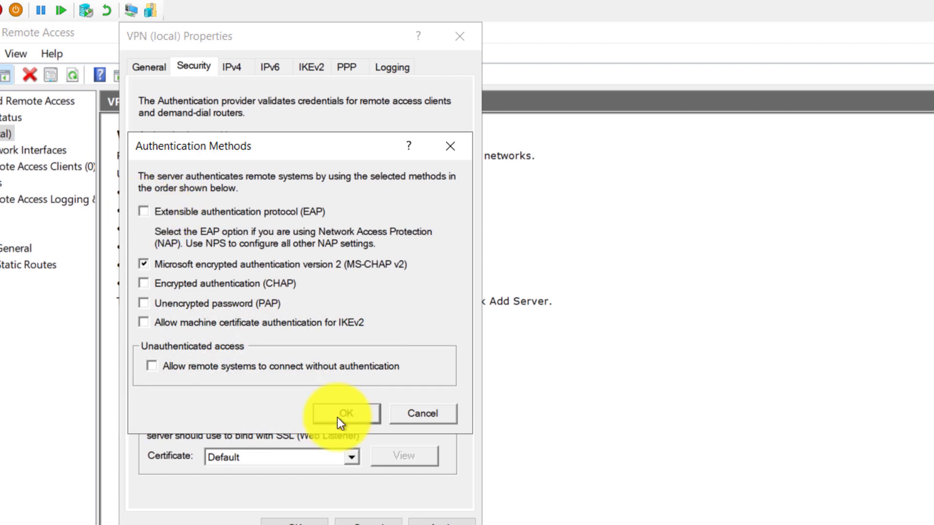
{"action": "left_click", "coordinate": [337, 417]}
{"action": "left_click", "coordinate": [439, 524]}
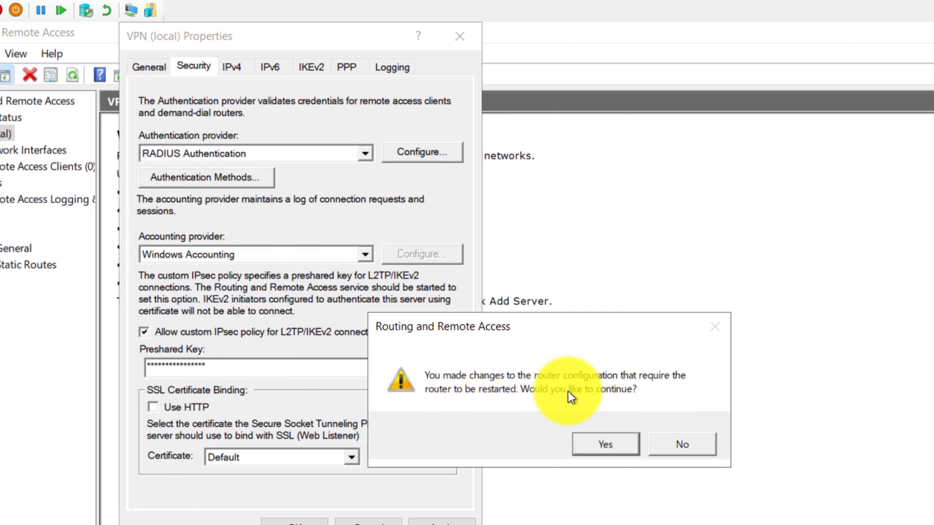
Accept the router restart, then apply the RADIUS settings and close VPN (local) Properties
{"action": "left_click", "coordinate": [605, 440]}
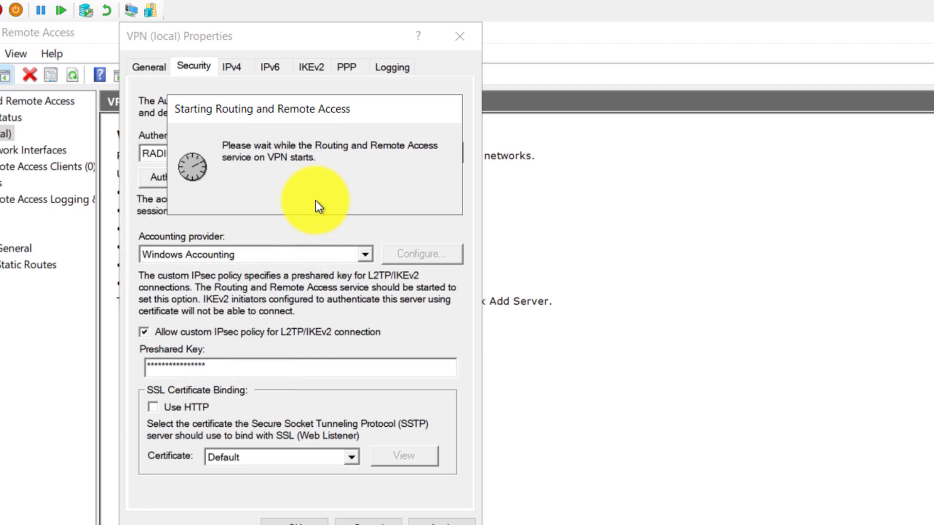
{"action": "left_click", "coordinate": [432, 522]}
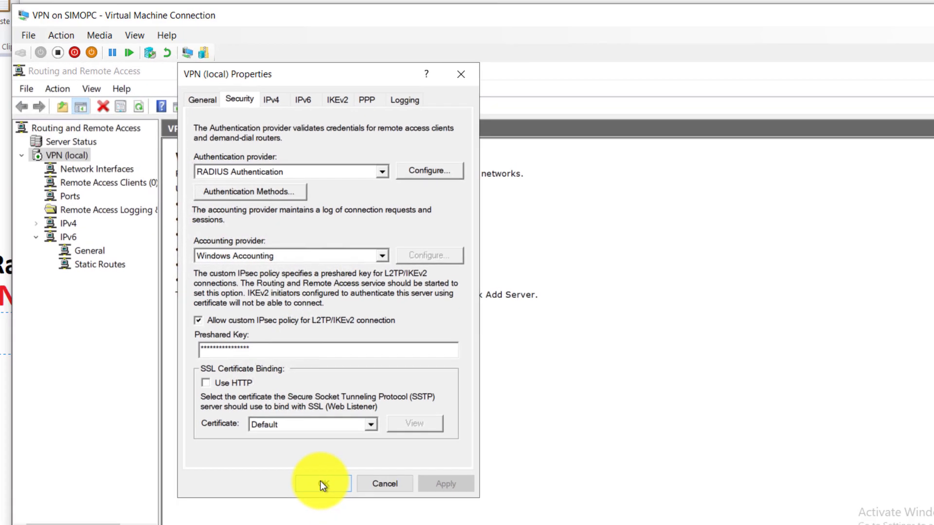
{"action": "left_click", "coordinate": [320, 484]}
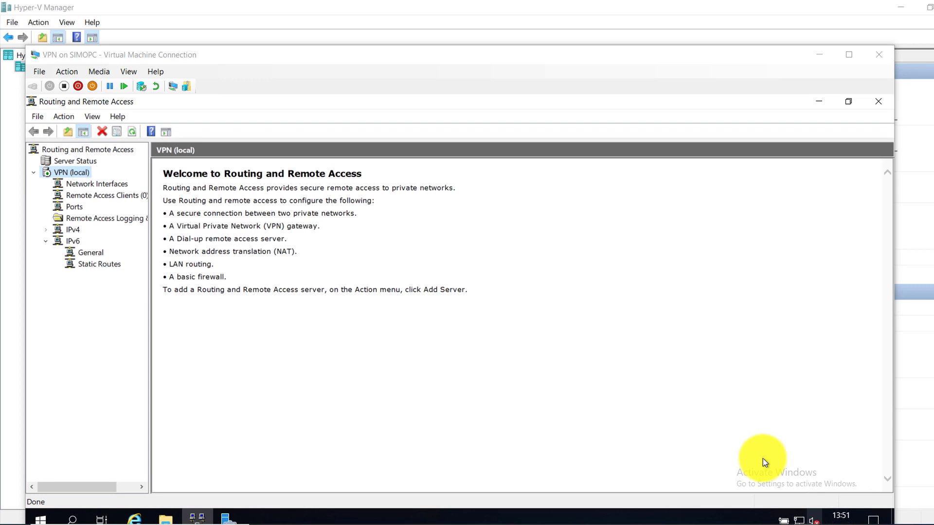
Switch from the VPN server to the client machine's window using the taskbar
{"action": "left_click", "coordinate": [778, 524]}
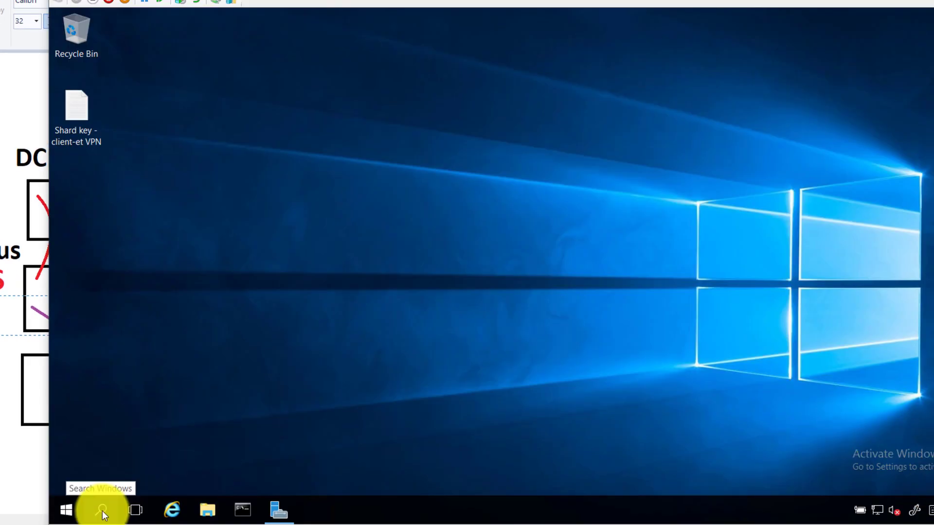
Search for 'VPN' and open the Change virtual private networks (VPN) settings page
{"action": "left_click", "coordinate": [116, 502]}
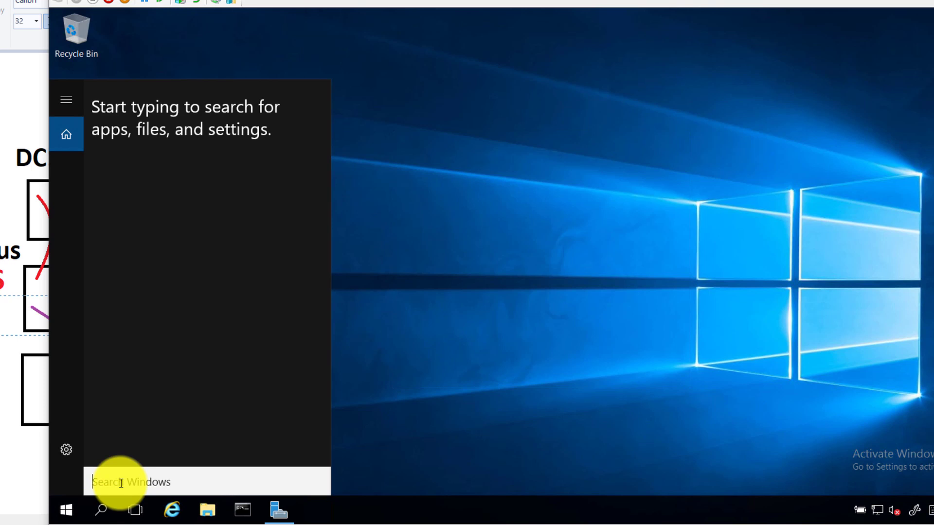
{"action": "type", "text": "VPN"}
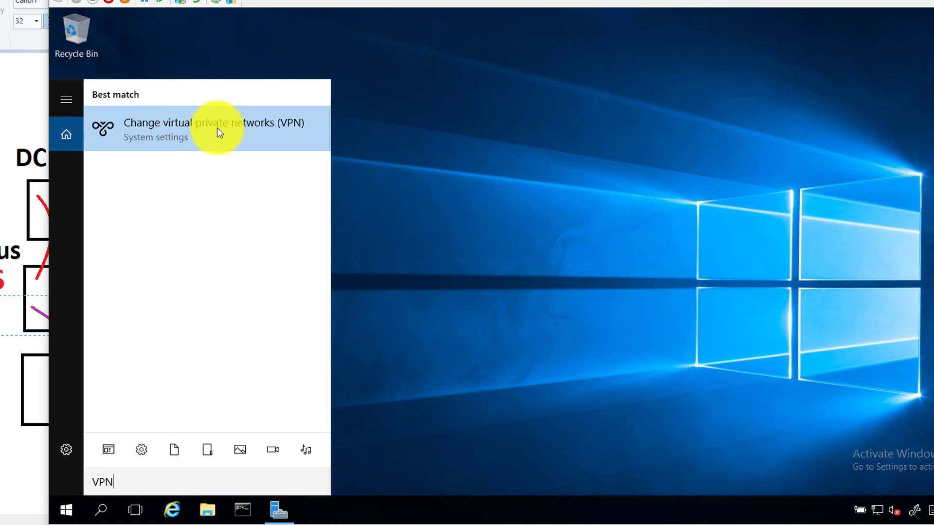
{"action": "left_click", "coordinate": [283, 132]}
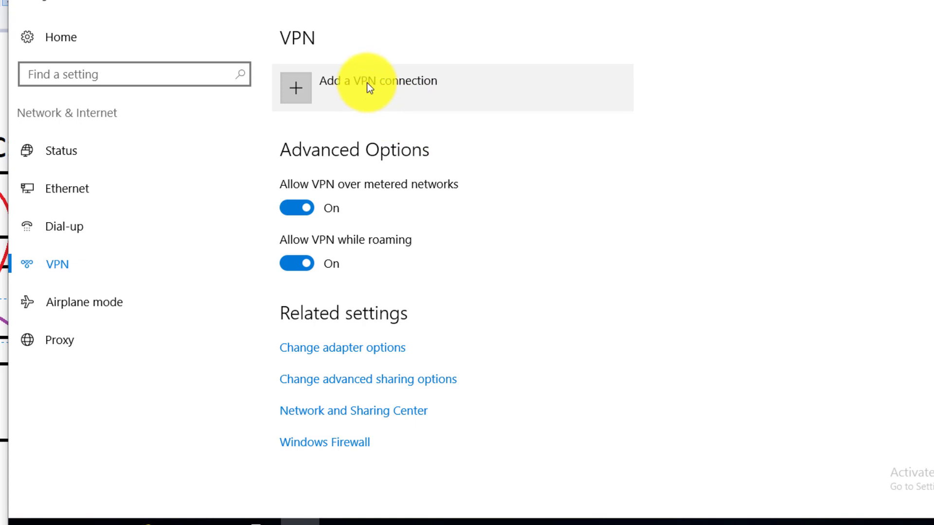
Add a Windows (built-in) VPN connection named Adatum_VPN, clearing a stray character from the server address
{"action": "left_click", "coordinate": [297, 92]}
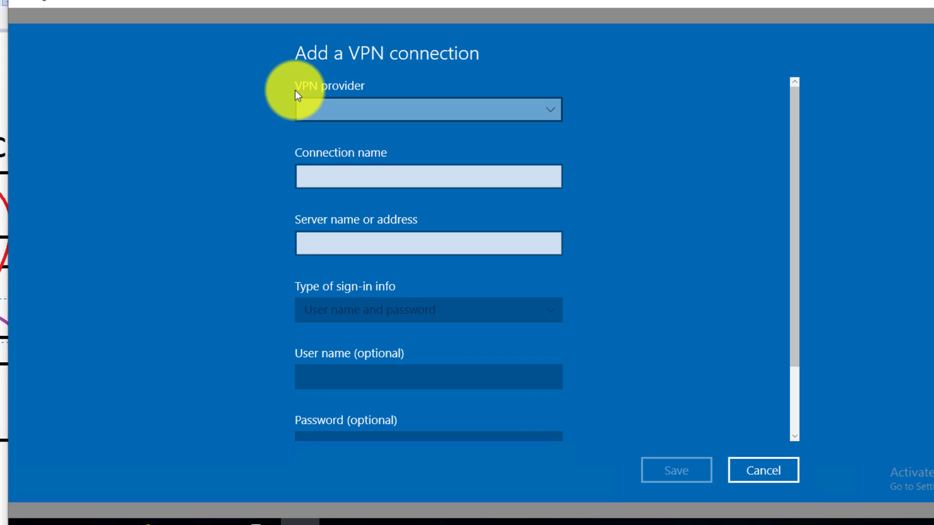
{"action": "left_click", "coordinate": [317, 105]}
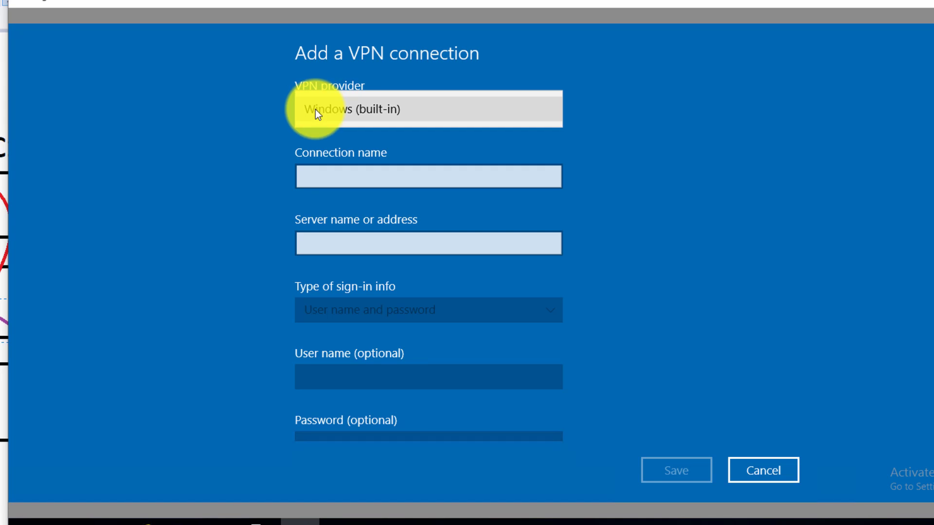
{"action": "left_click", "coordinate": [315, 110]}
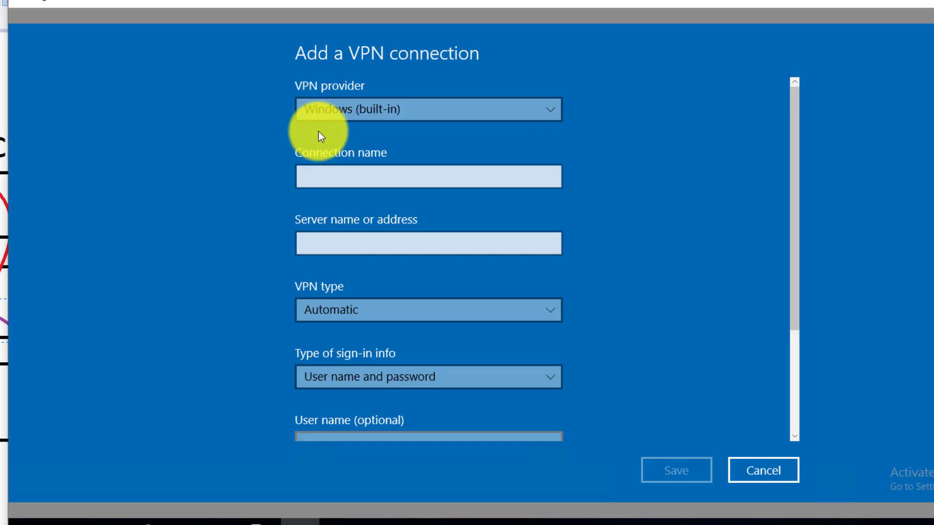
{"action": "left_click", "coordinate": [315, 171]}
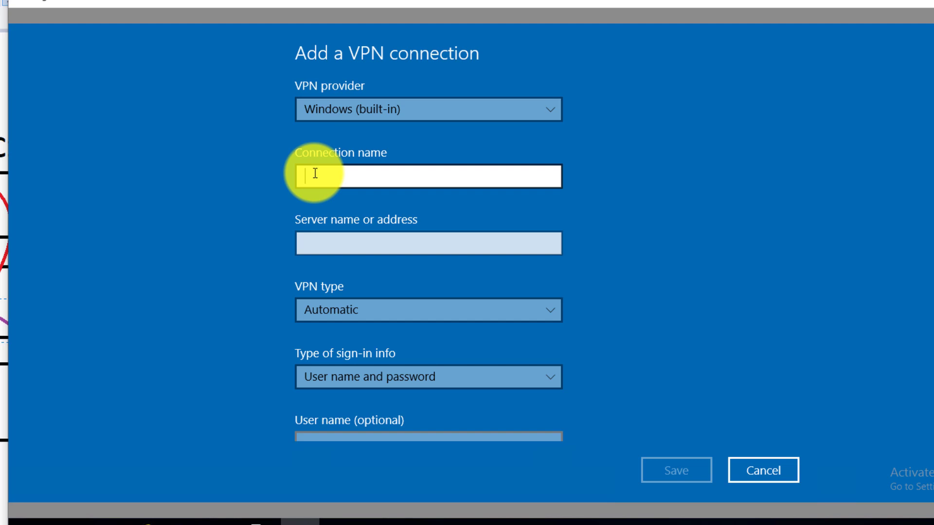
{"action": "type", "text": "Ad"}
{"action": "key", "text": "Tab"}
{"action": "type", "text": "a"}
{"action": "left_click", "coordinate": [315, 172]}
{"action": "type", "text": "atum_VPN"}
{"action": "left_click", "coordinate": [331, 246]}
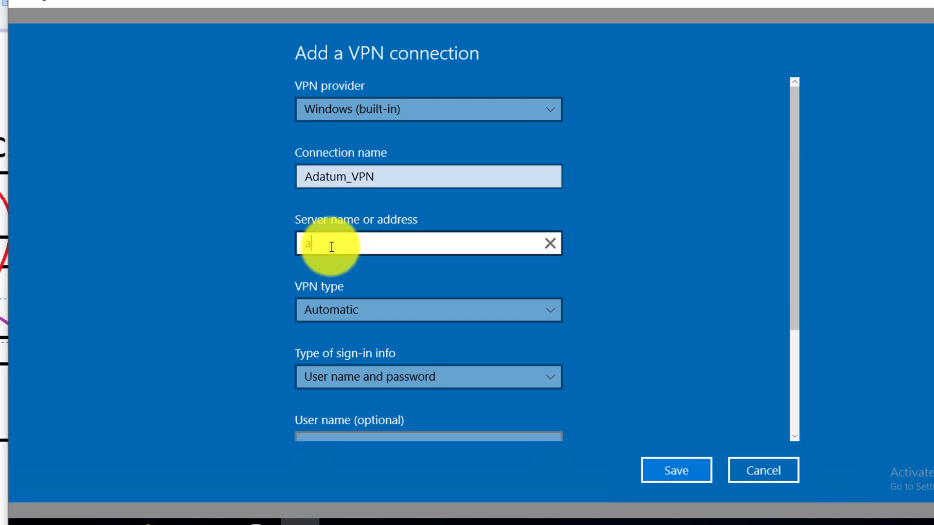
{"action": "key", "text": "BackSpace"}
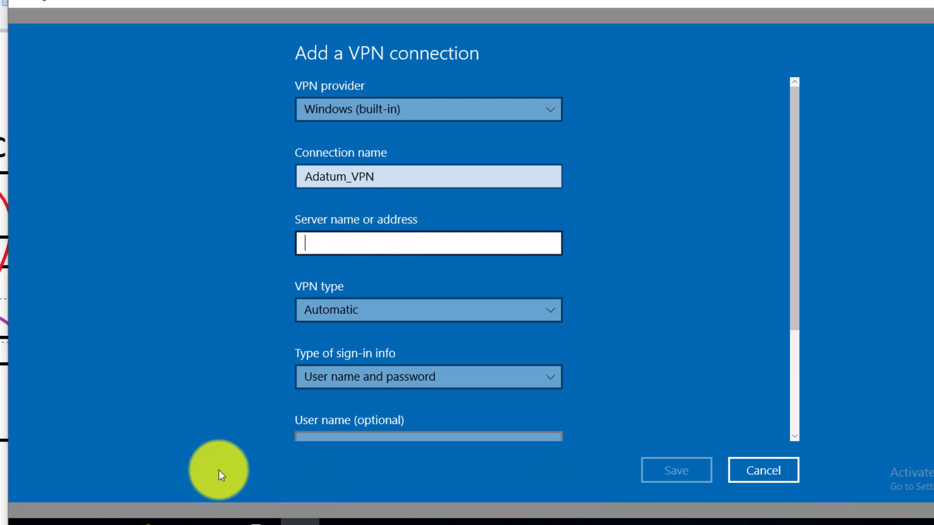
{"action": "left_click", "coordinate": [3, 382]}
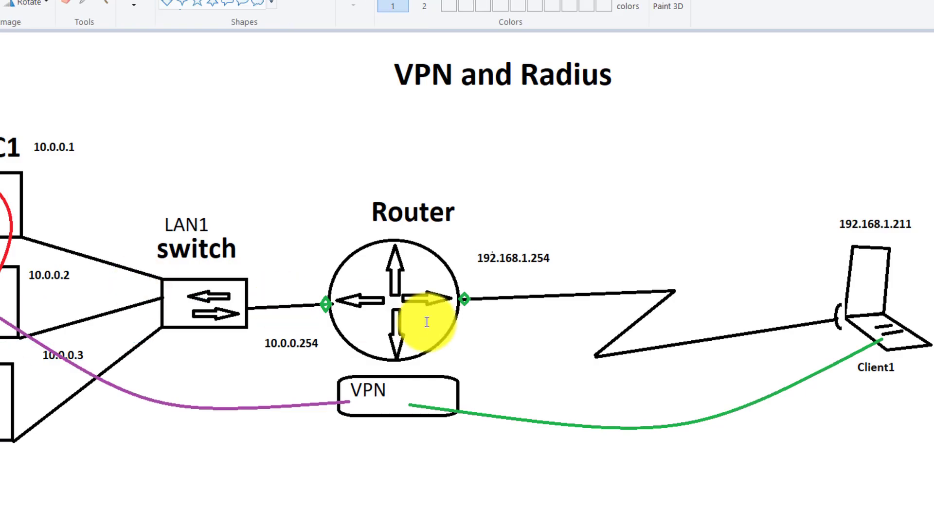